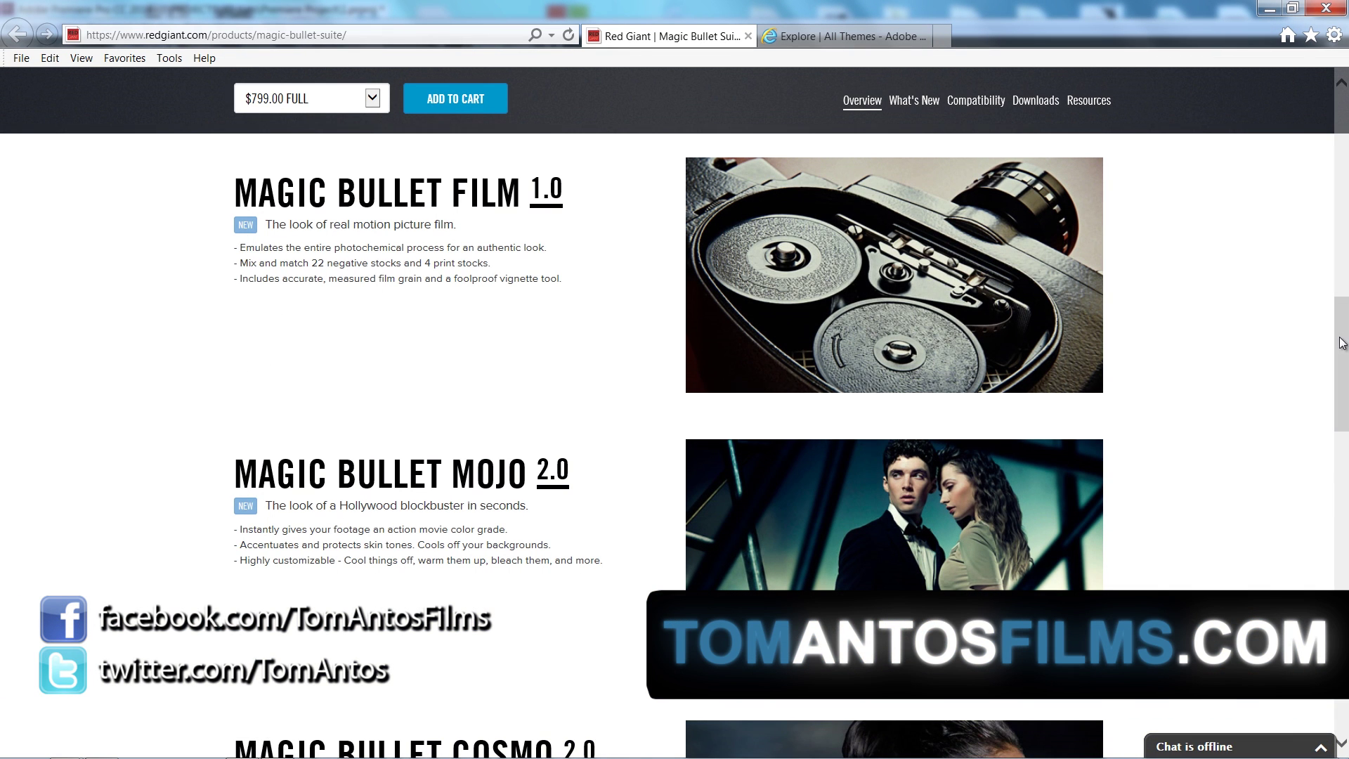
# Step: Review the Magic Bullet Suite page's Looks, Colorista, Film, Mojo and Cosmo sections, then return to Premiere Pro
pyautogui.moveTo(1342, 343); pyautogui.dragTo(1340, 150)
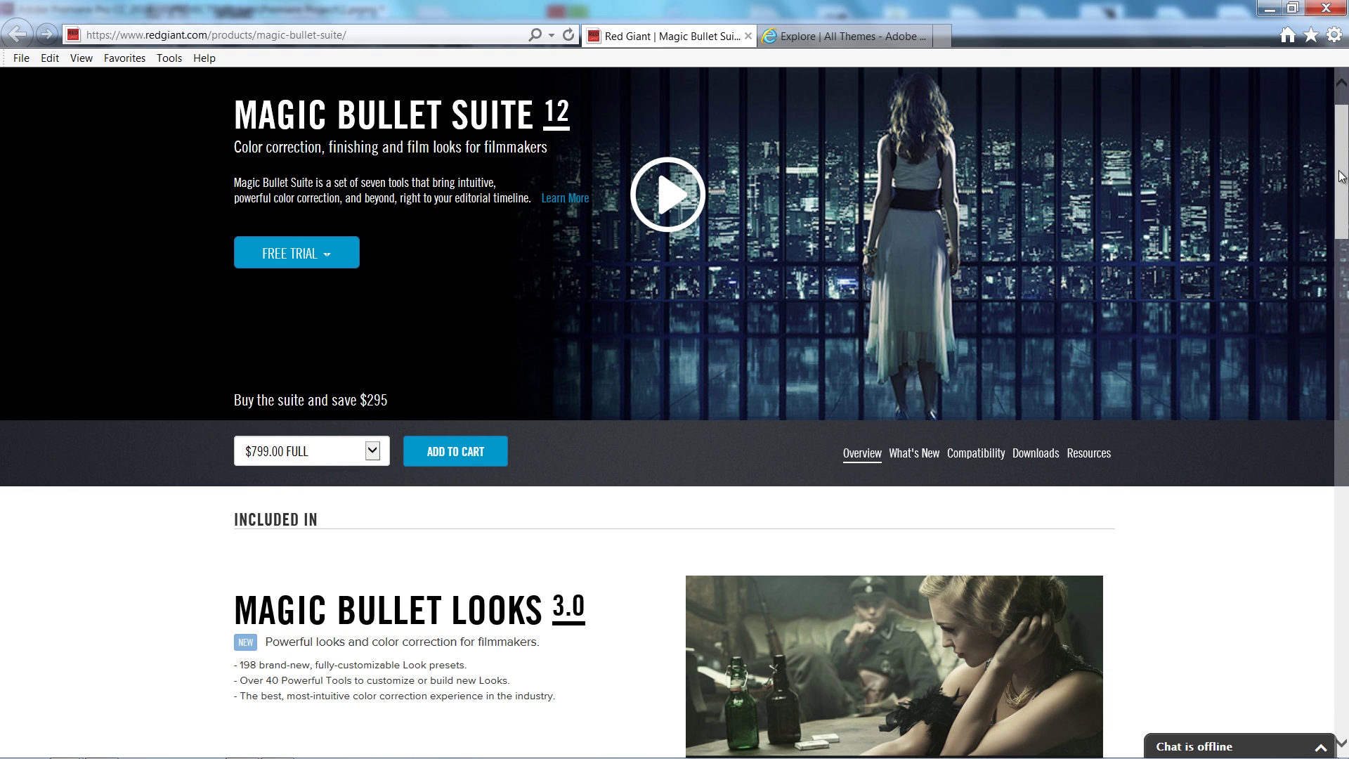
pyautogui.moveTo(1342, 185); pyautogui.dragTo(1345, 262)
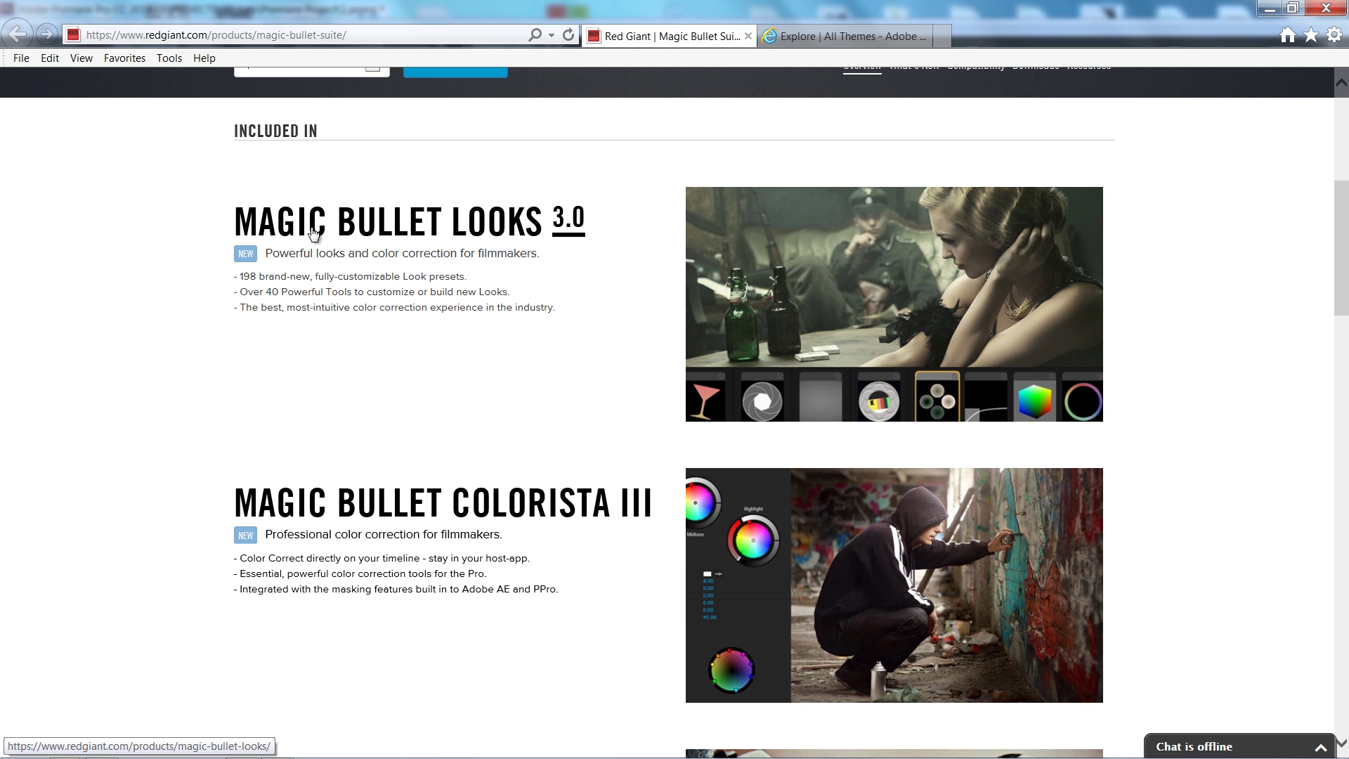
pyautogui.moveTo(1342, 284); pyautogui.dragTo(1344, 396)
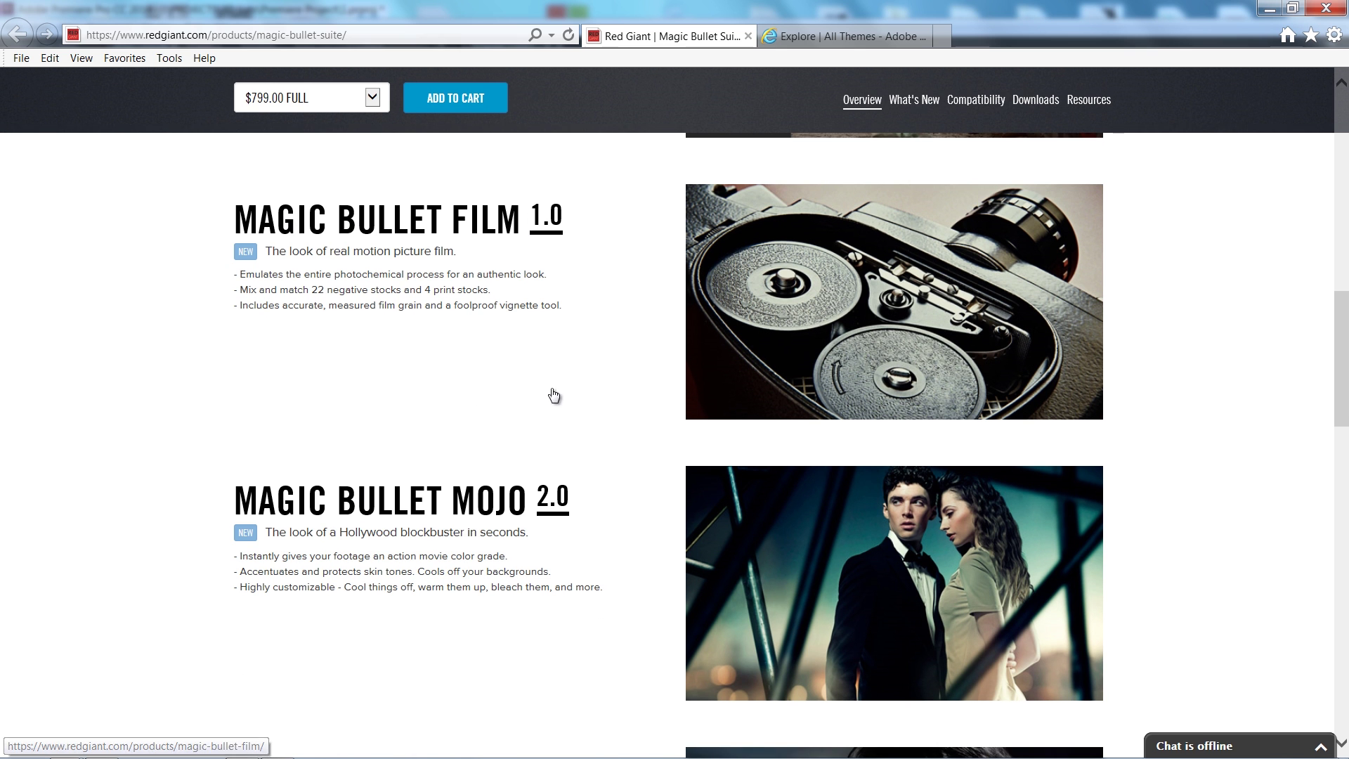
pyautogui.moveTo(1342, 367); pyautogui.dragTo(1344, 430)
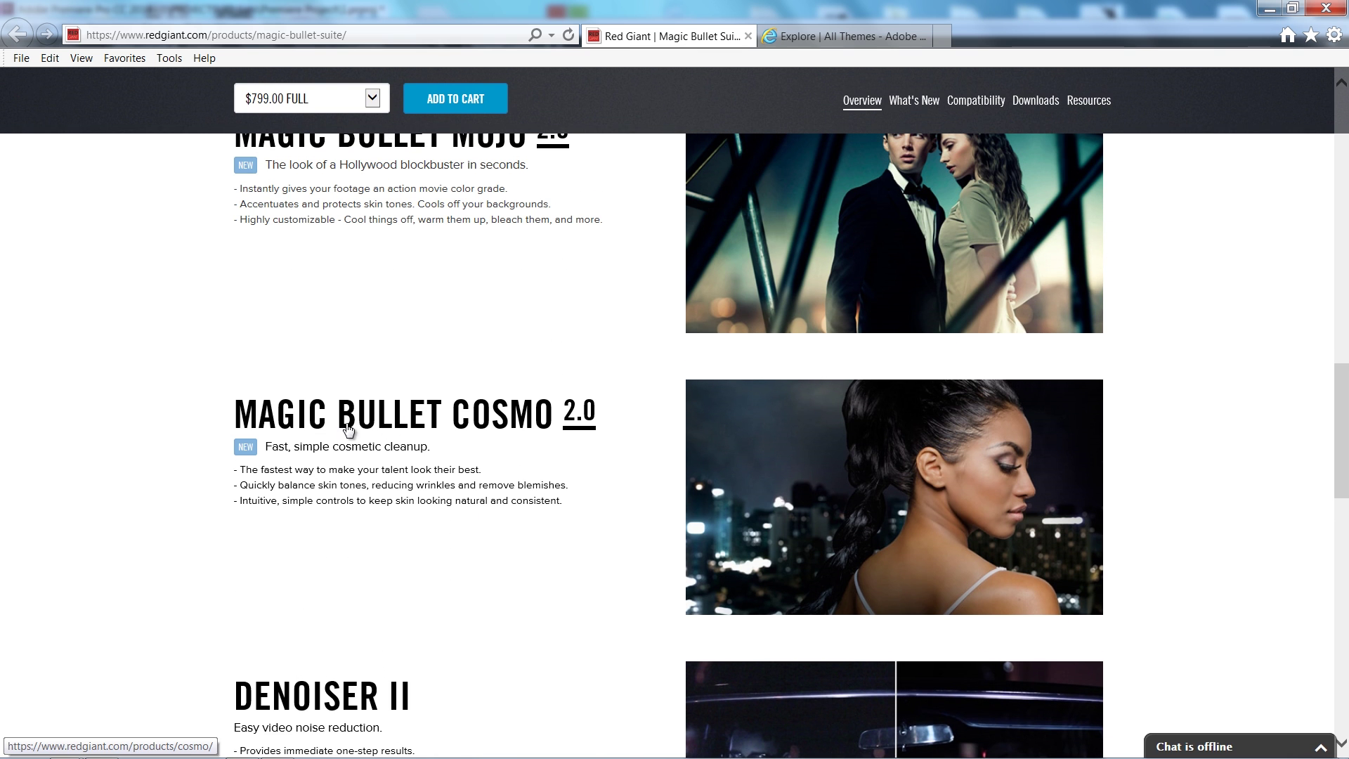
pyautogui.click(257, 751)
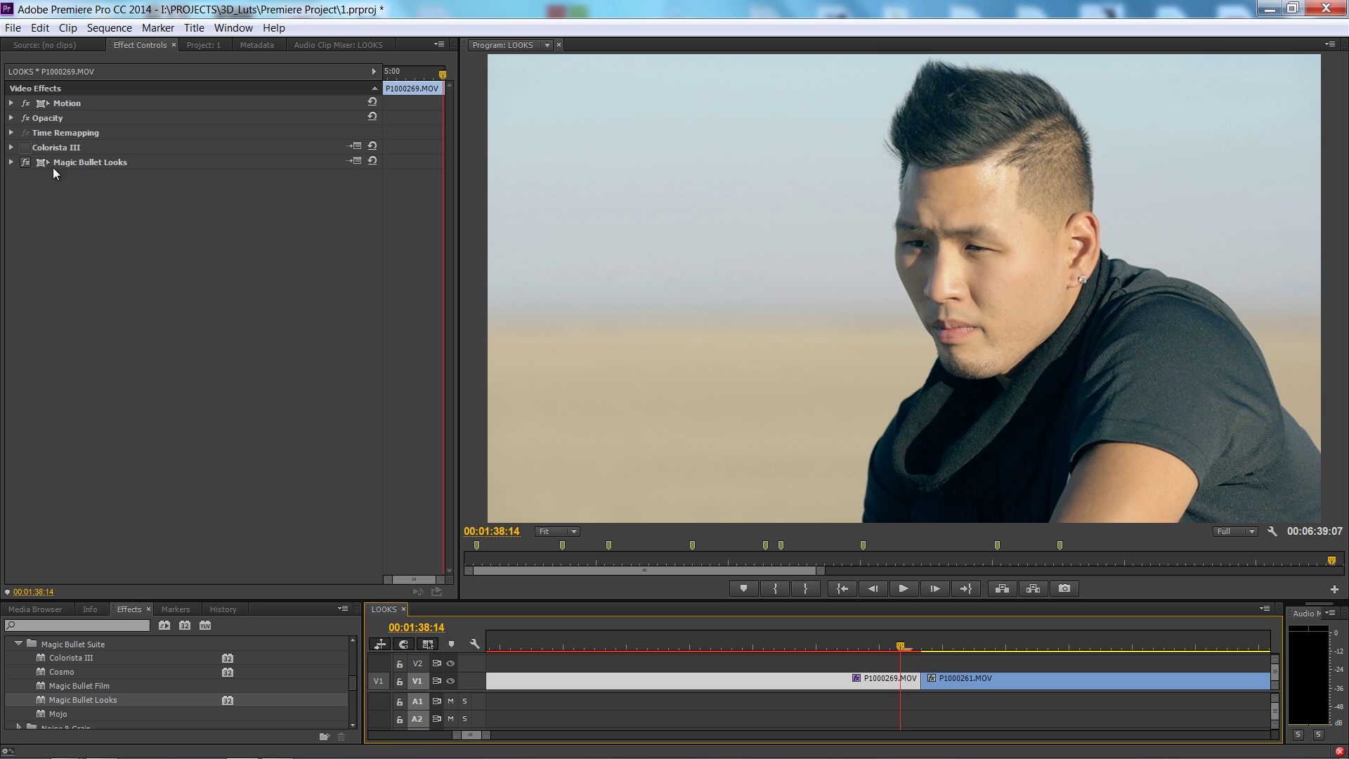
# Step: Disable Magic Bullet Looks and Colorista III on P1000269.MOV and apply Magic Bullet Film instead
pyautogui.click(27, 162)
pyautogui.click(25, 148)
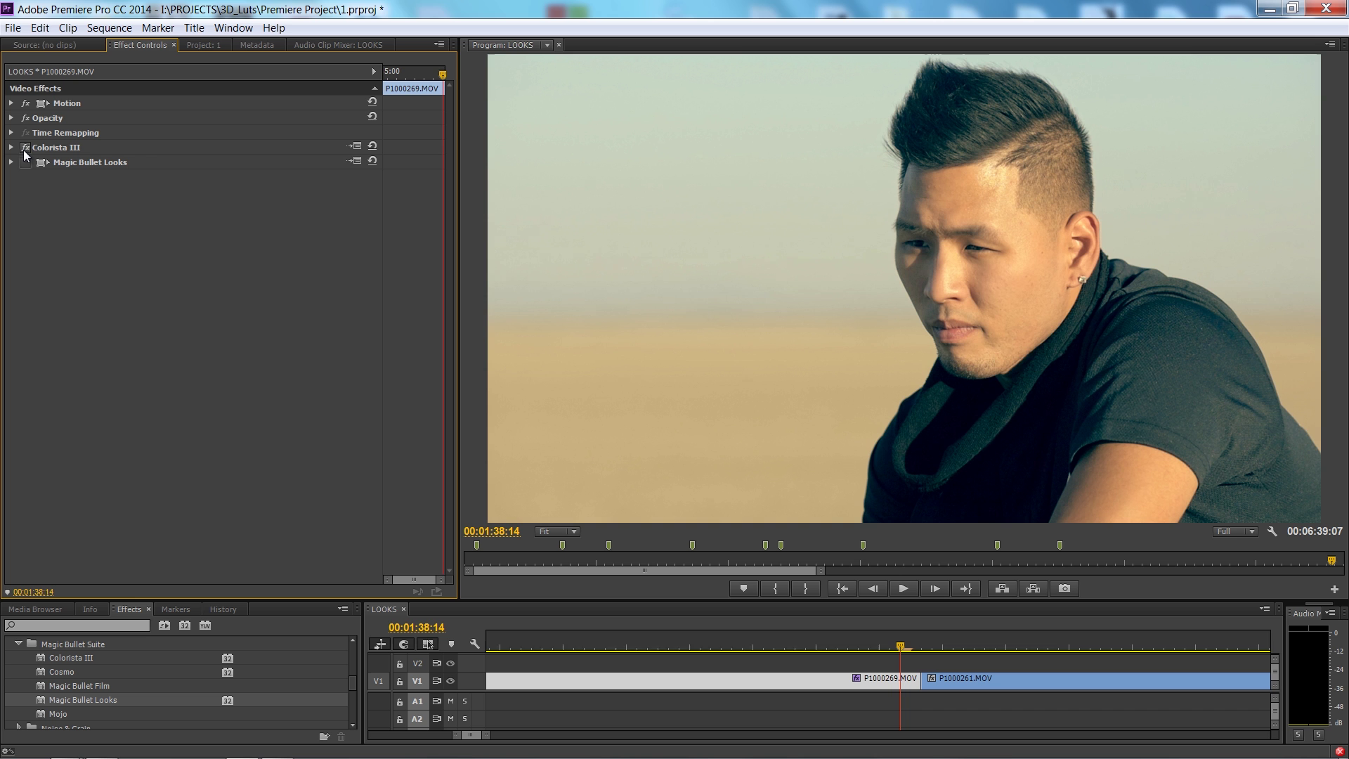
pyautogui.click(25, 149)
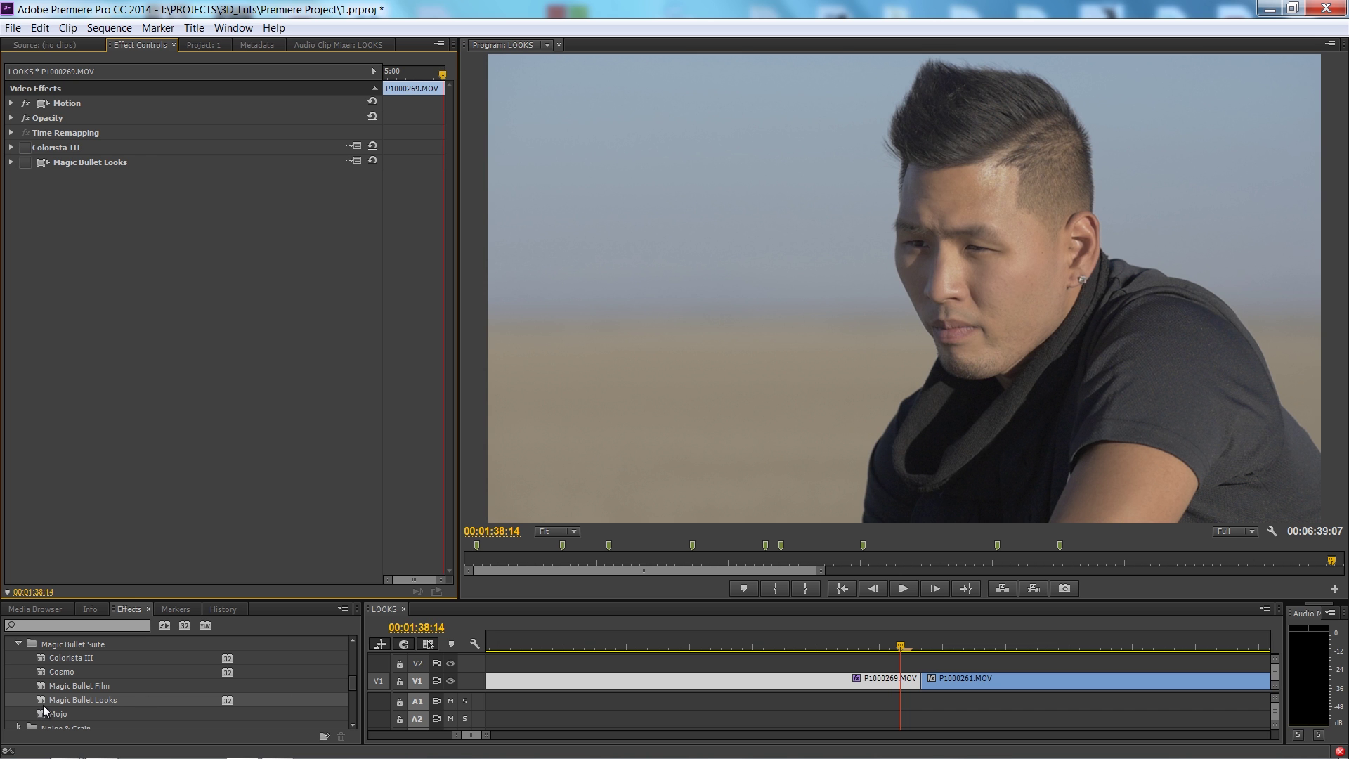
pyautogui.moveTo(43, 687); pyautogui.dragTo(110, 470)
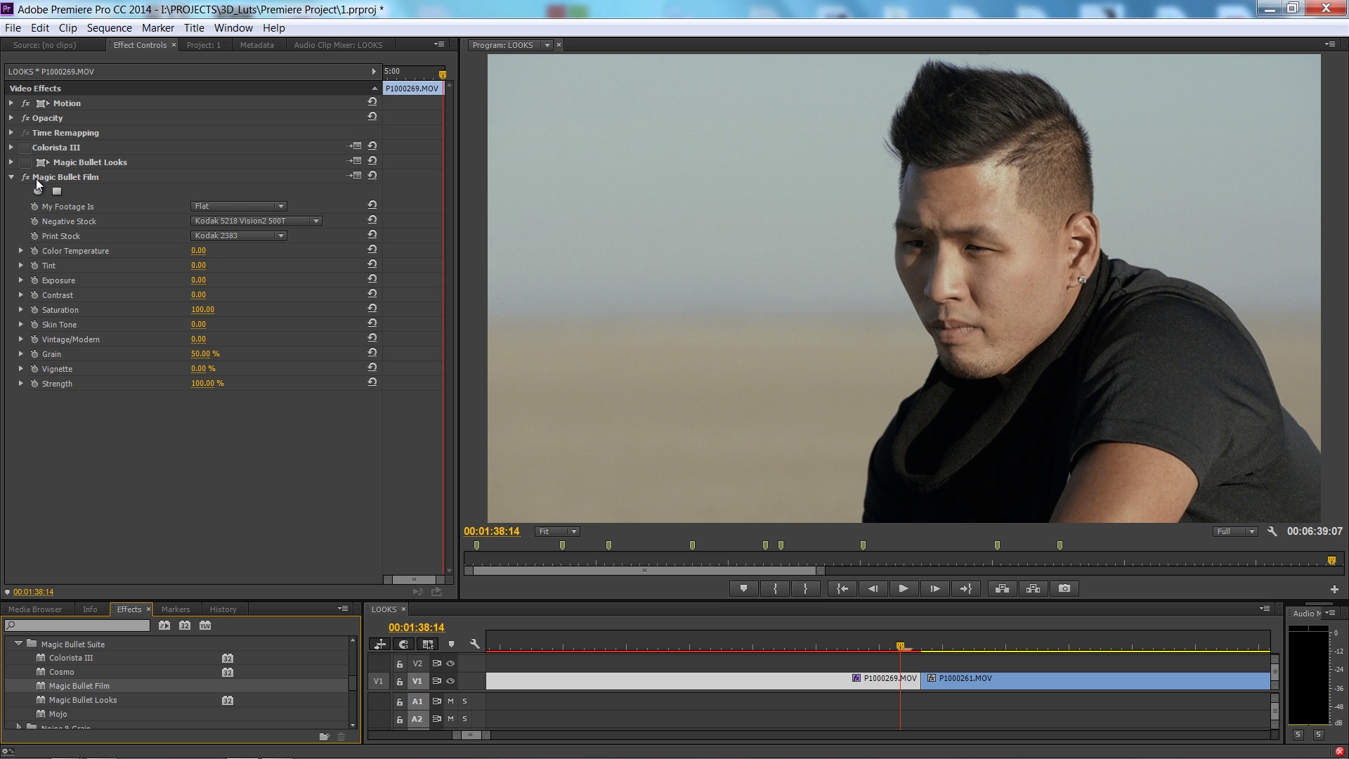
pyautogui.click(208, 211)
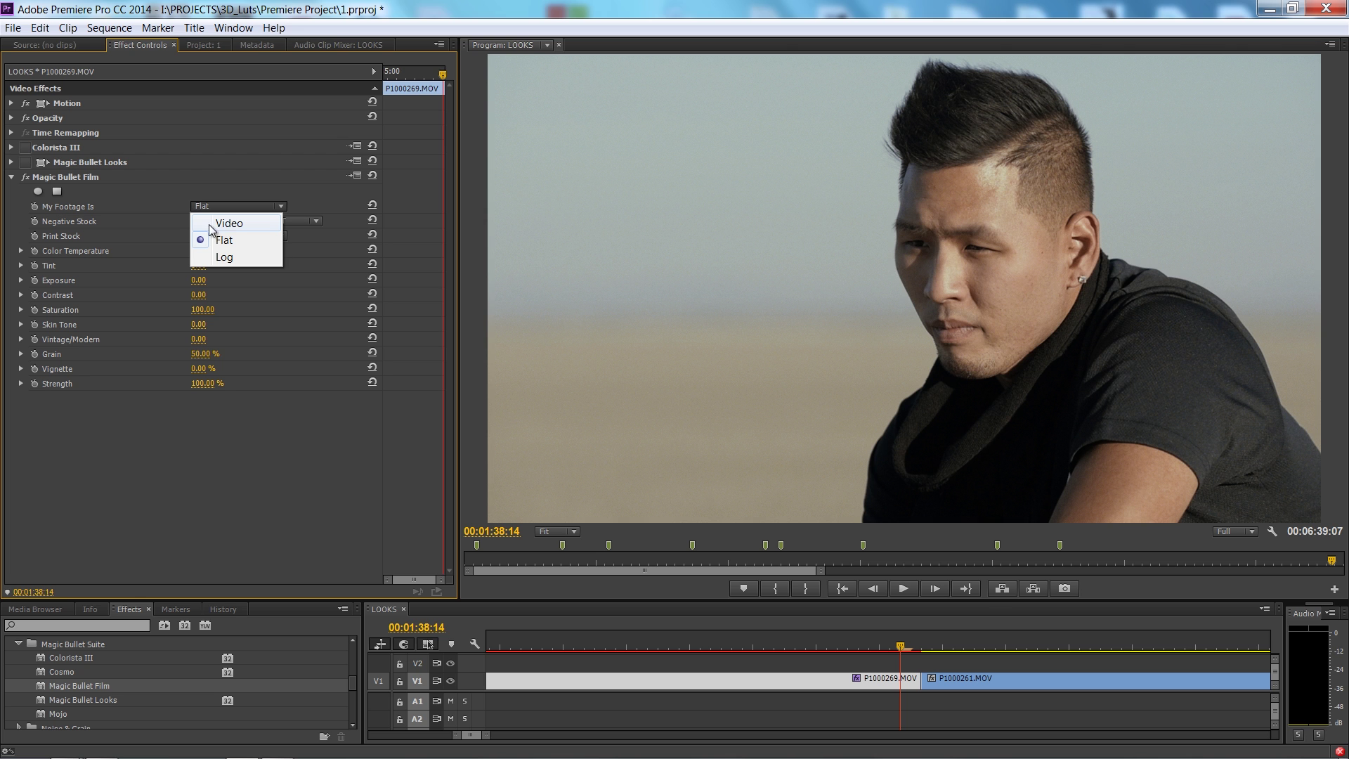
pyautogui.click(224, 241)
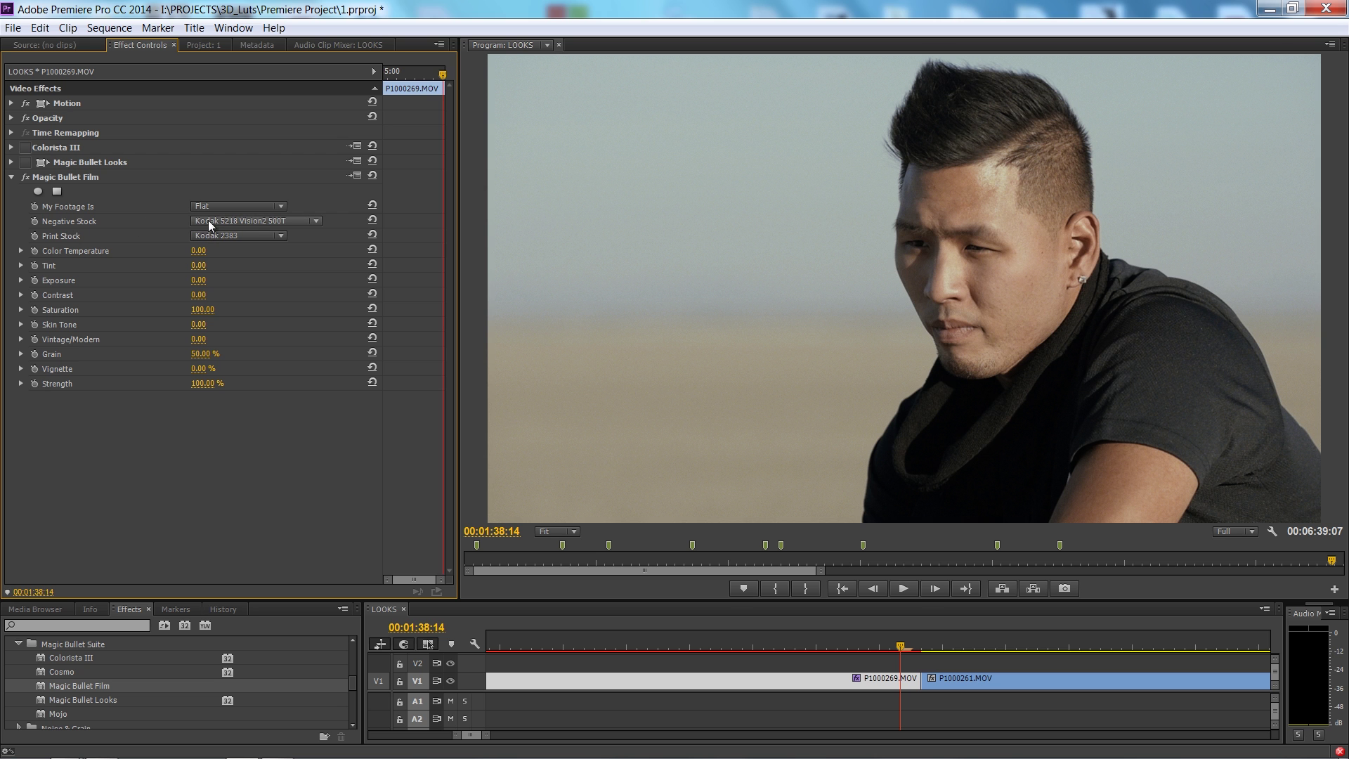
pyautogui.click(234, 222)
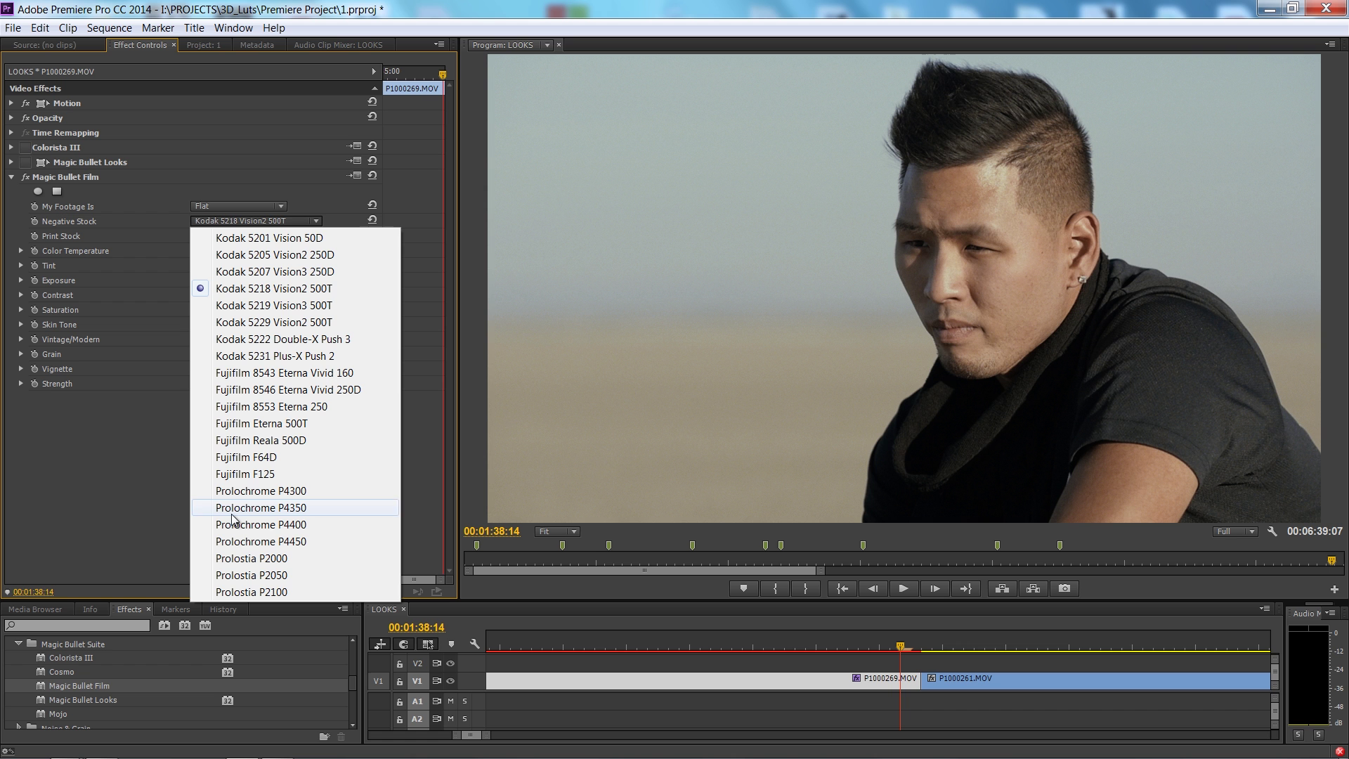
pyautogui.click(275, 237)
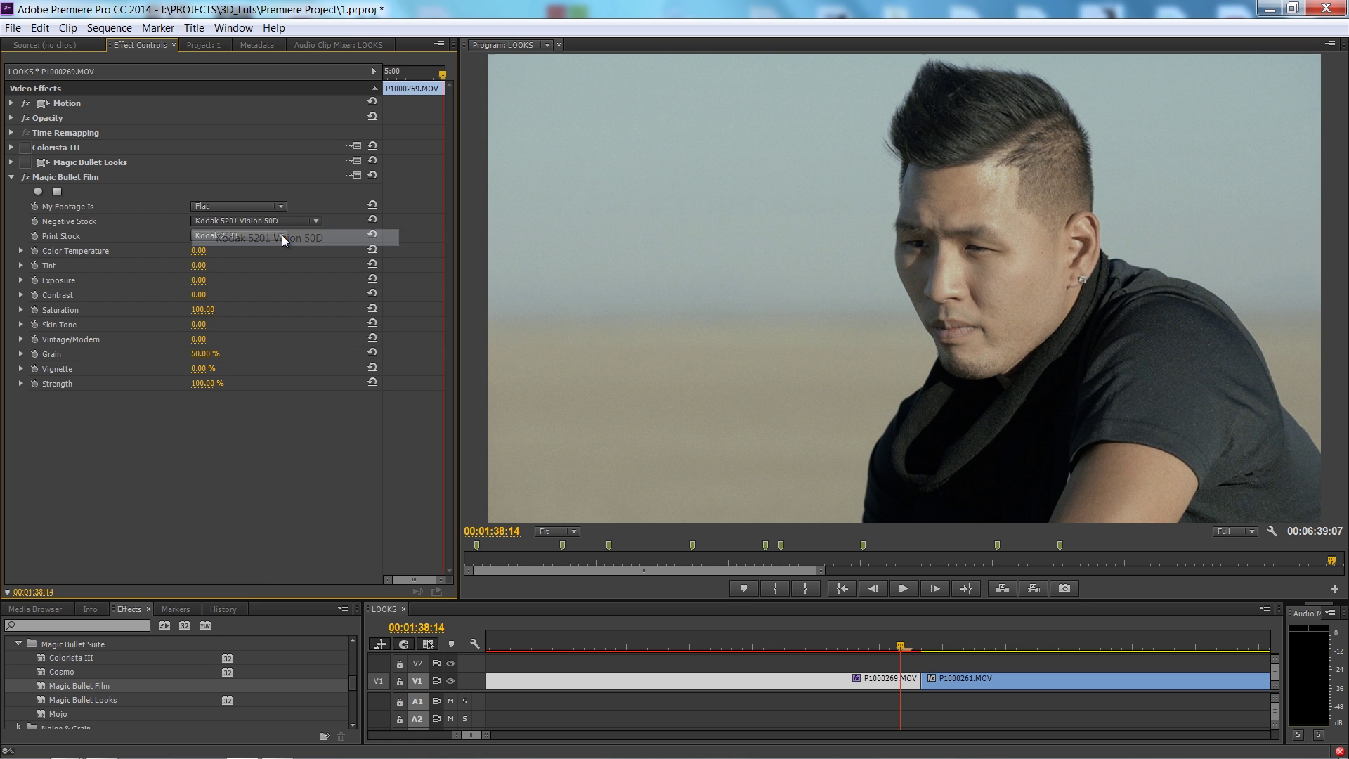
pyautogui.click(277, 221)
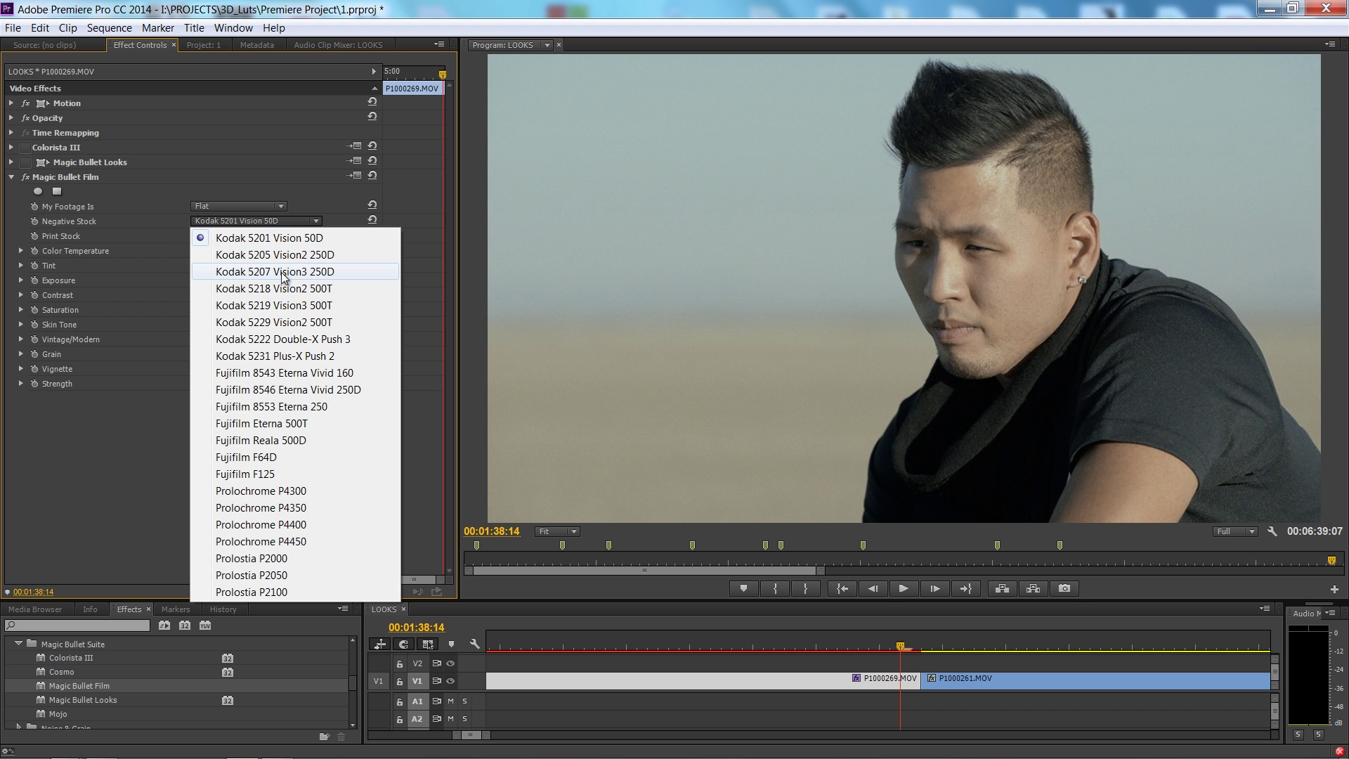
pyautogui.click(282, 272)
pyautogui.click(278, 221)
pyautogui.click(279, 323)
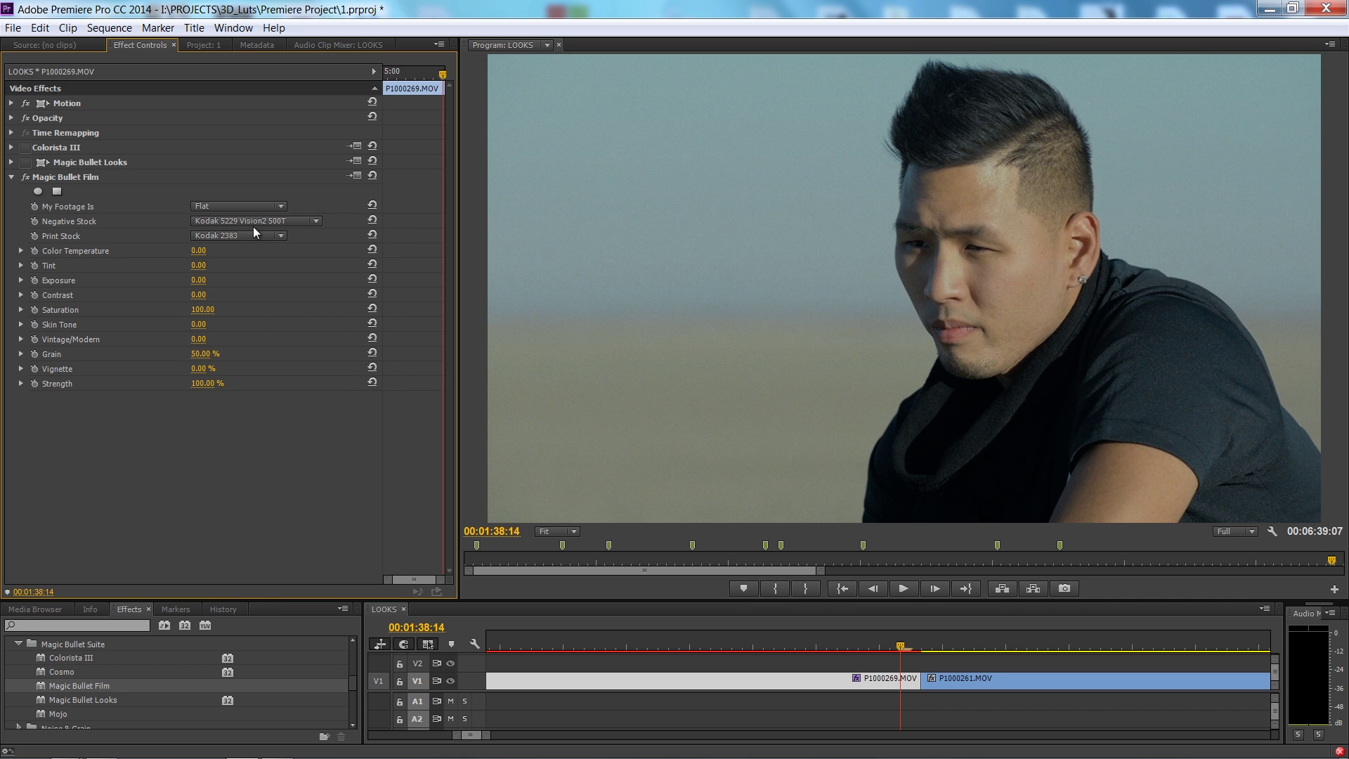
pyautogui.click(253, 221)
pyautogui.click(281, 292)
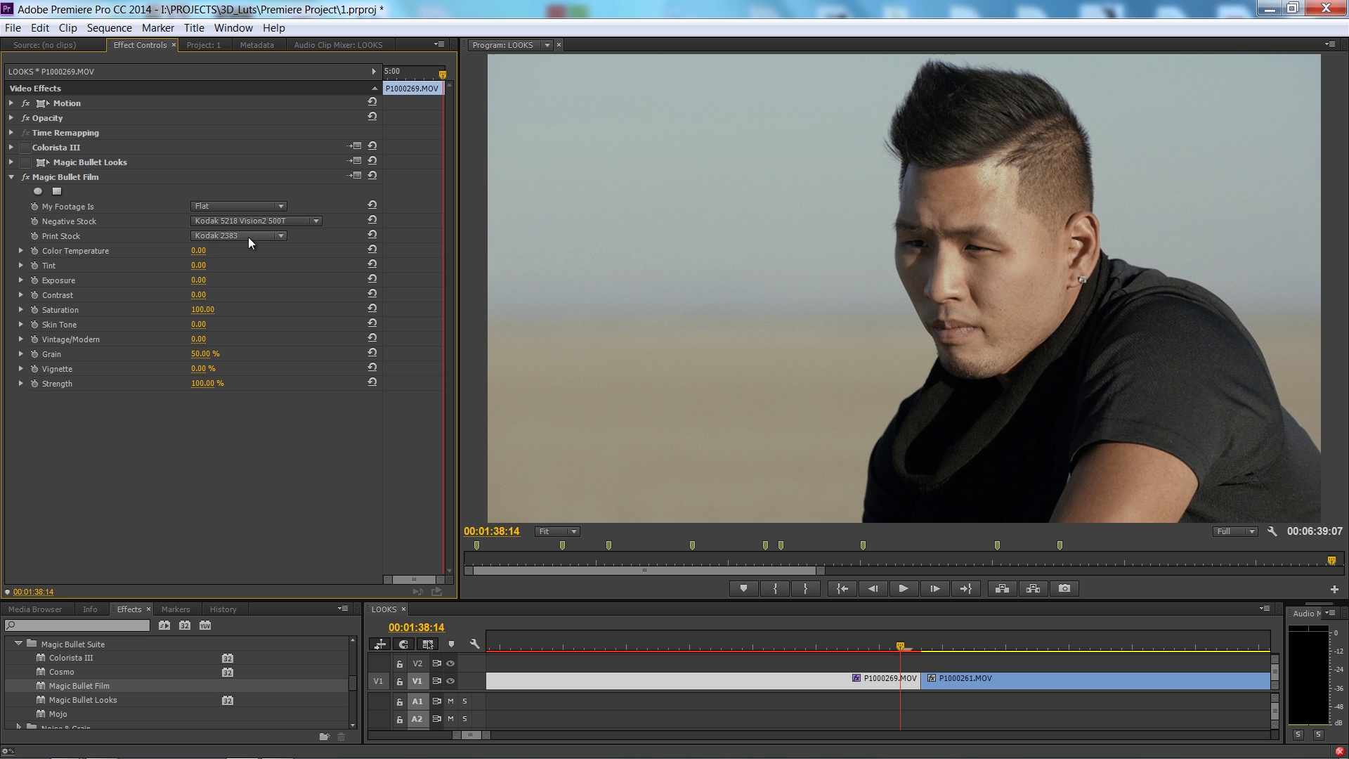
pyautogui.click(246, 239)
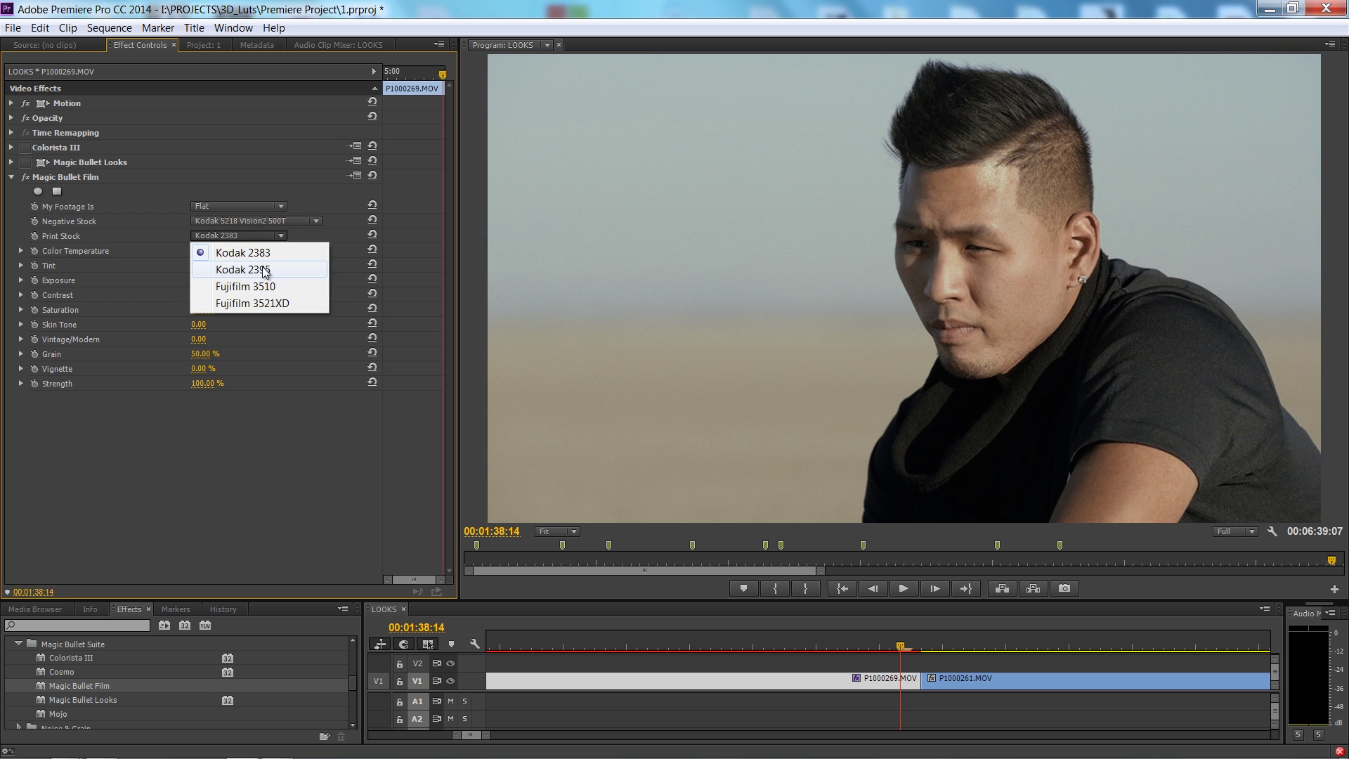
pyautogui.click(250, 270)
pyautogui.click(235, 239)
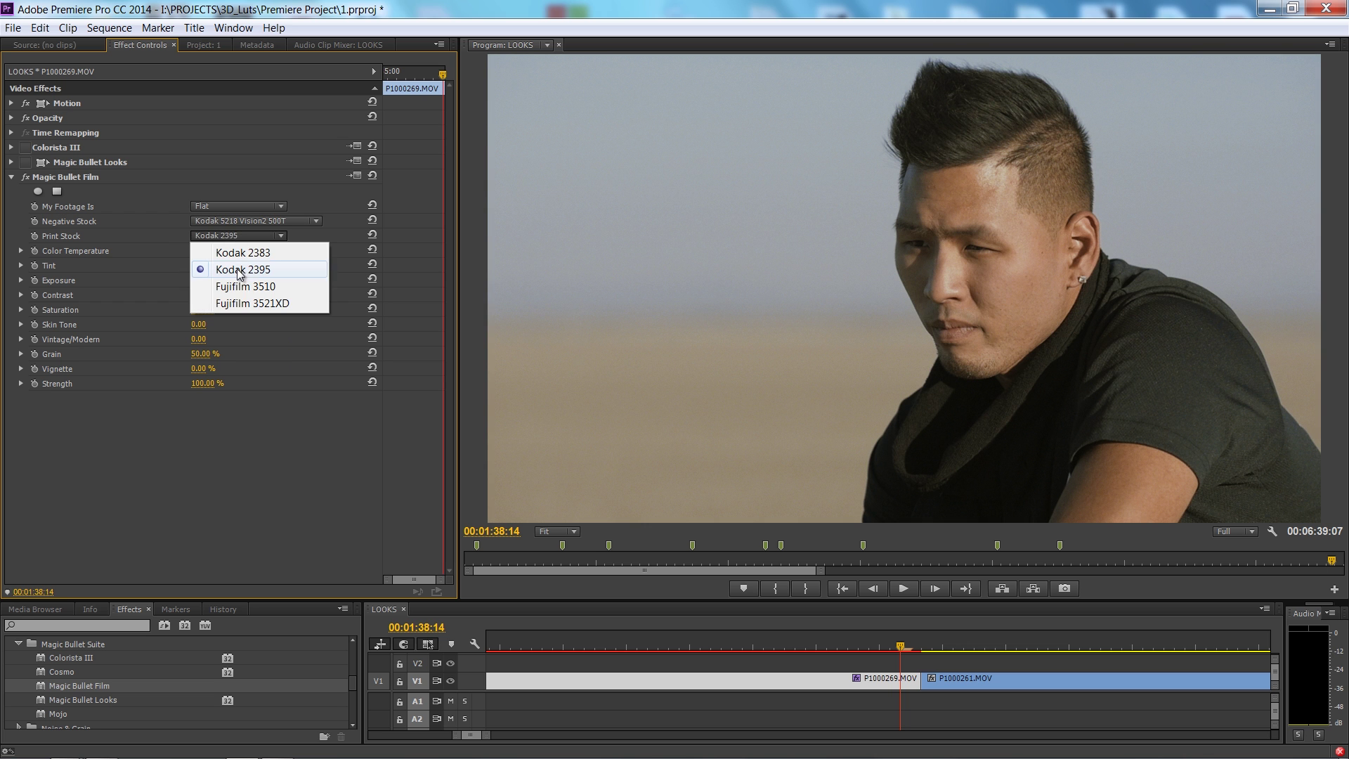
pyautogui.click(238, 290)
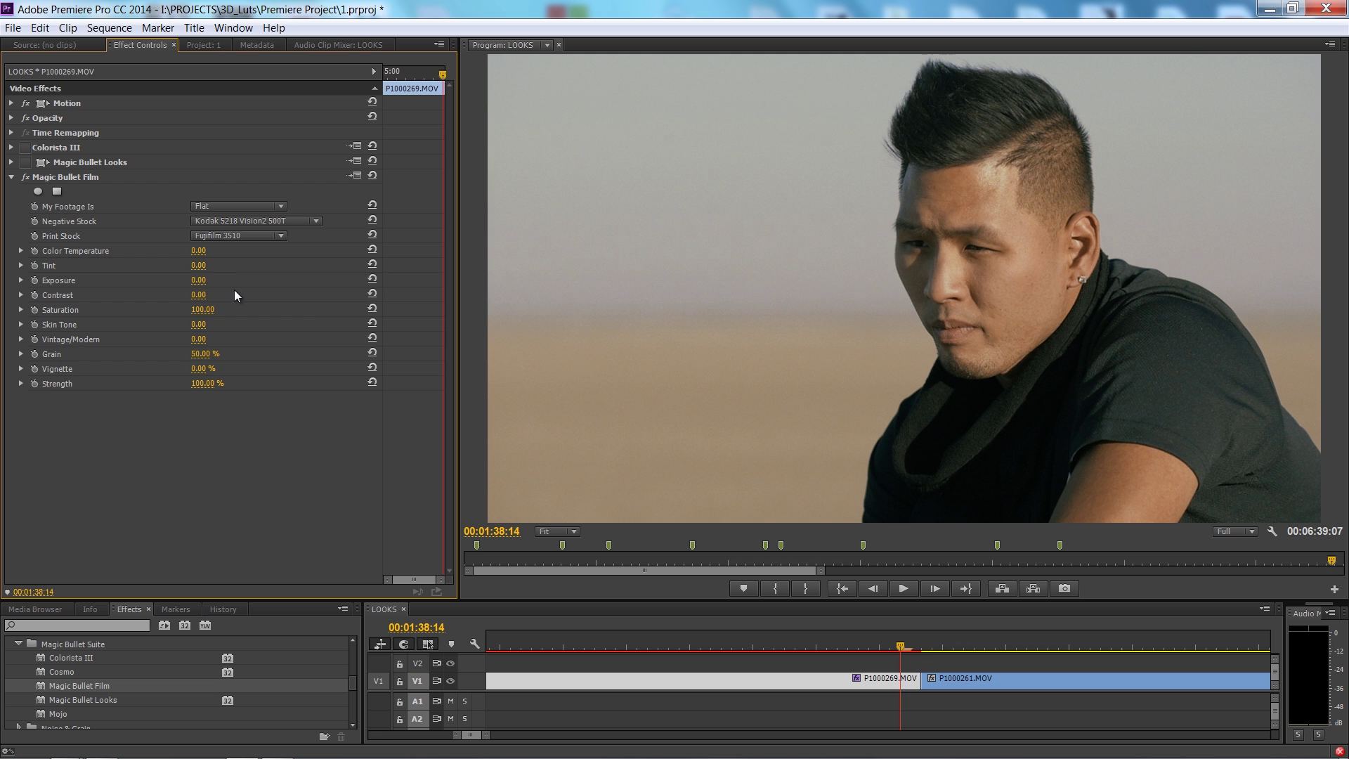
pyautogui.click(234, 239)
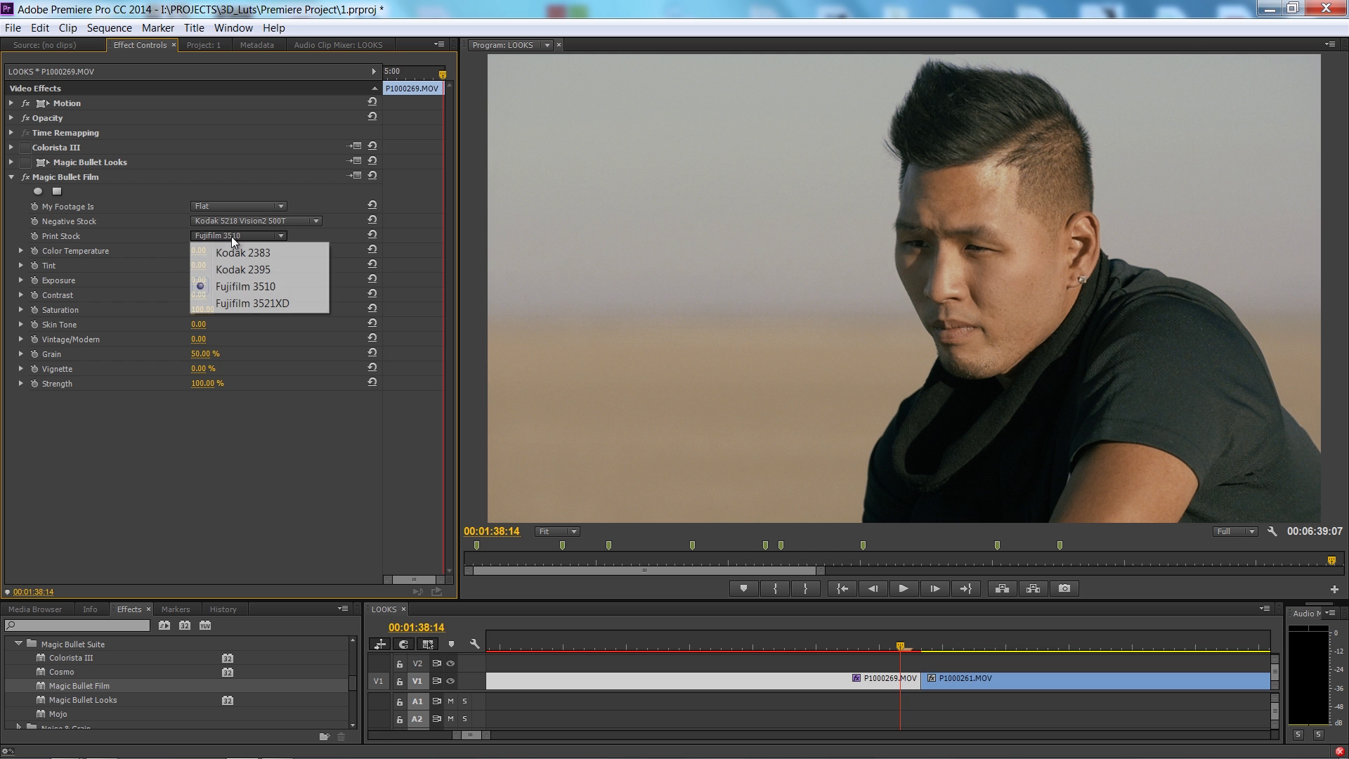
pyautogui.click(247, 309)
pyautogui.click(234, 239)
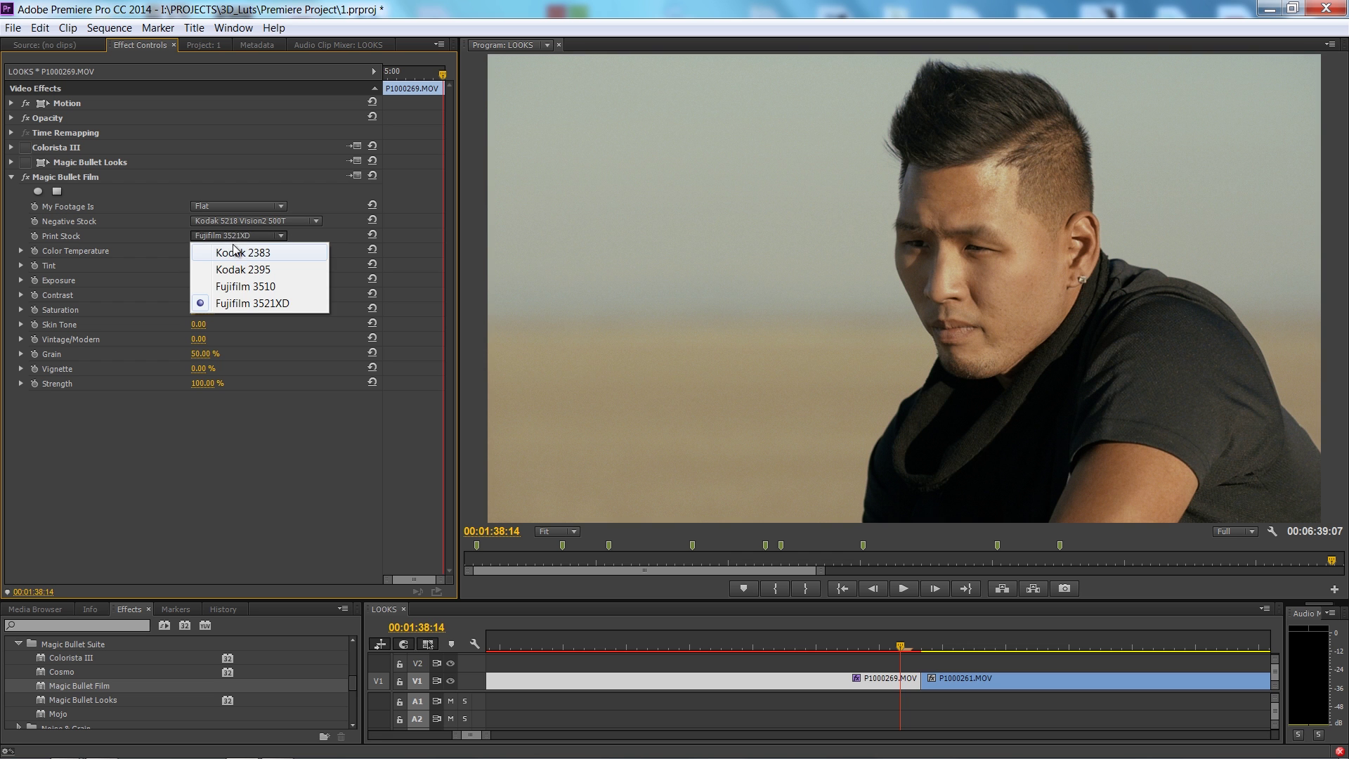
pyautogui.click(239, 256)
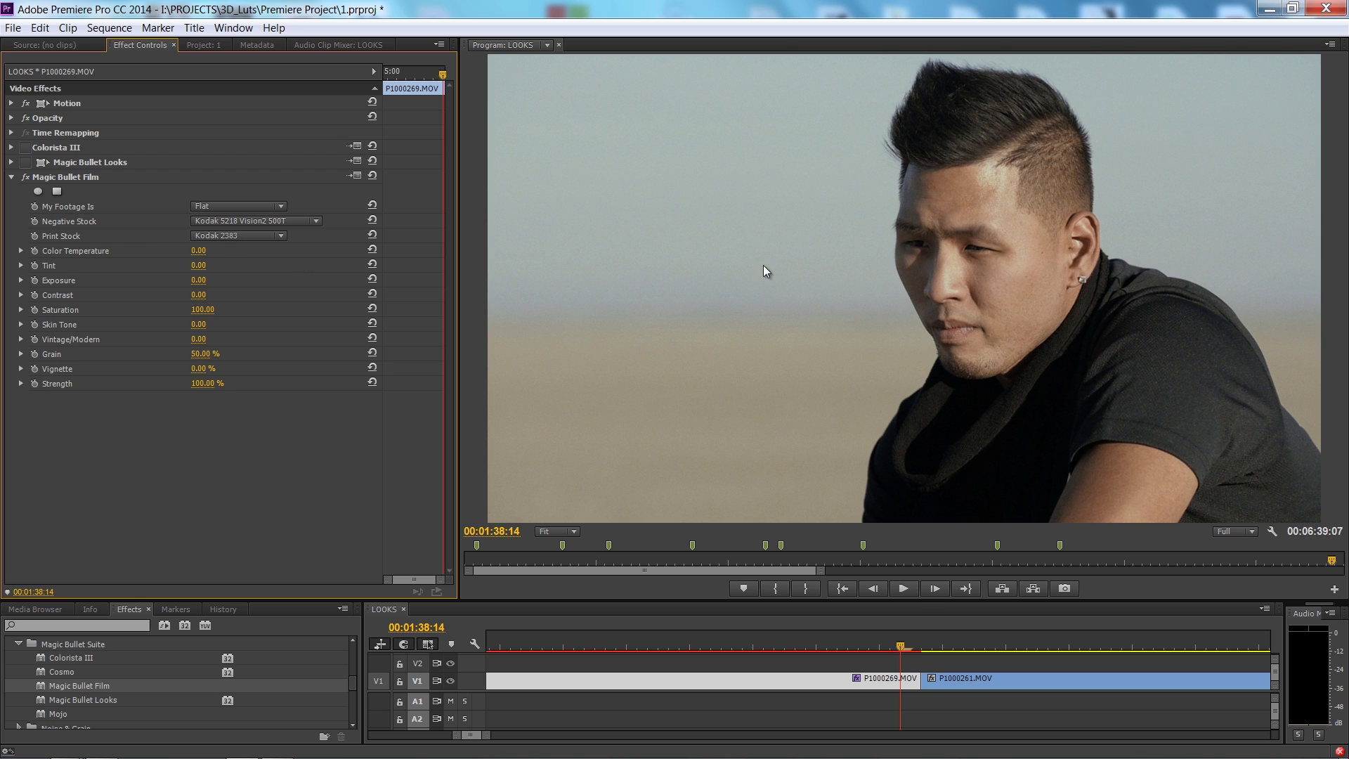
pyautogui.click(26, 178)
pyautogui.click(25, 178)
# Step: Set Magic Bullet Film Color Temperature to 23, Tint to 0 and Exposure to 0.40, and test Saturation
pyautogui.moveTo(199, 254); pyautogui.dragTo(230, 263)
pyautogui.moveTo(198, 267)
pyautogui.mouseDown()
pyautogui.moveTo(246, 270)
pyautogui.moveTo(203, 279)
pyautogui.mouseUp()
pyautogui.click(199, 265)
pyautogui.write('0')
pyautogui.press('Return')
pyautogui.moveTo(198, 284); pyautogui.dragTo(222, 284)
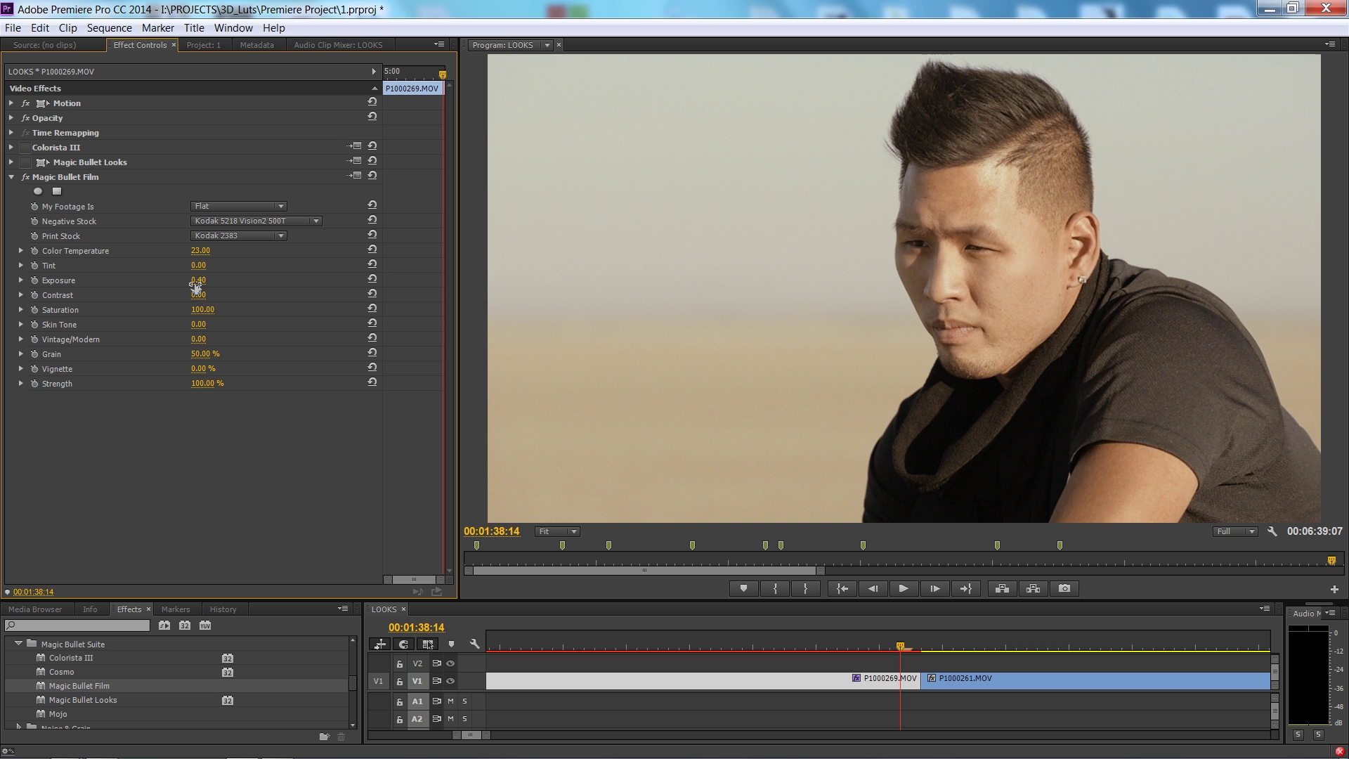
pyautogui.moveTo(203, 310); pyautogui.dragTo(139, 361)
# Step: Reset Magic Bullet Film's skin tone value to 0 and settle Vintage/Modern at 28.00
pyautogui.click(204, 325)
pyautogui.write('0')
pyautogui.press('Return')
pyautogui.moveTo(204, 340); pyautogui.dragTo(328, 344)
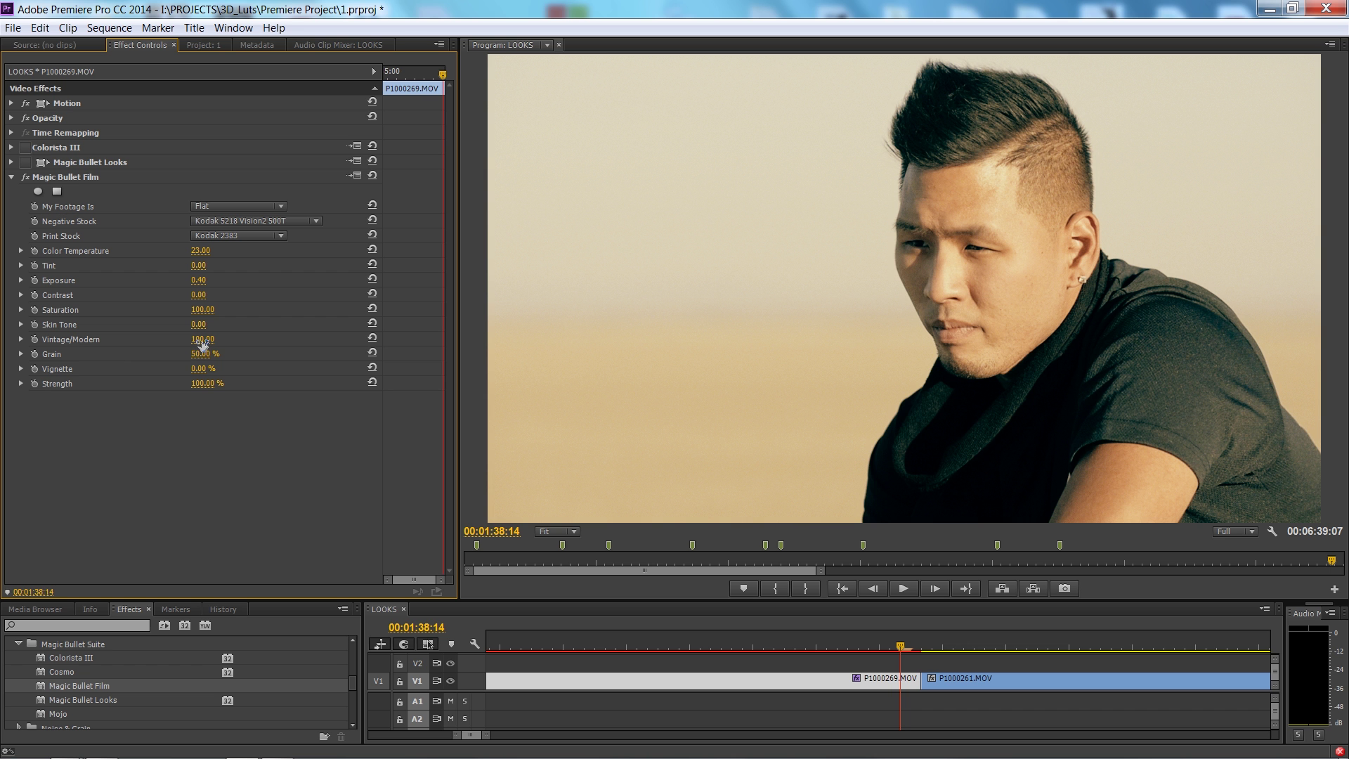
pyautogui.moveTo(202, 344); pyautogui.dragTo(62, 358)
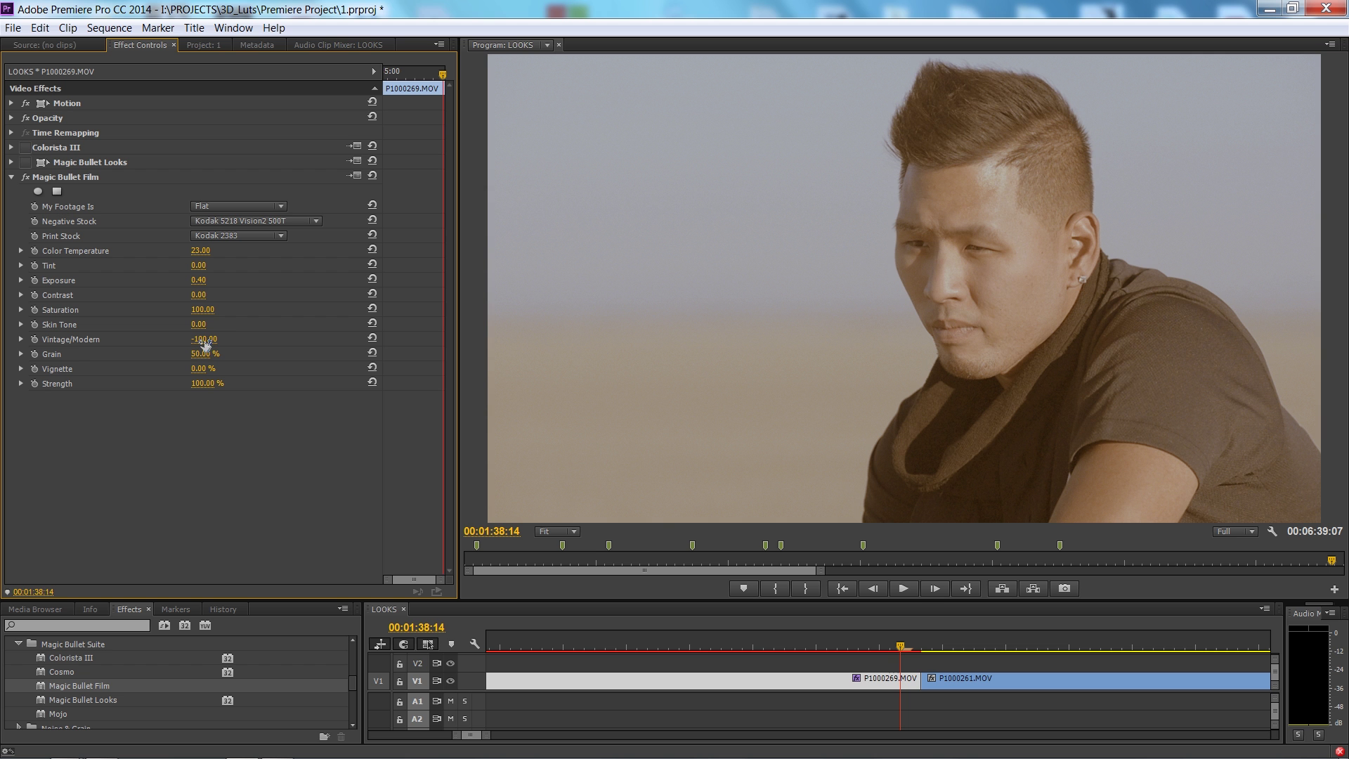
pyautogui.moveTo(212, 344); pyautogui.dragTo(274, 324)
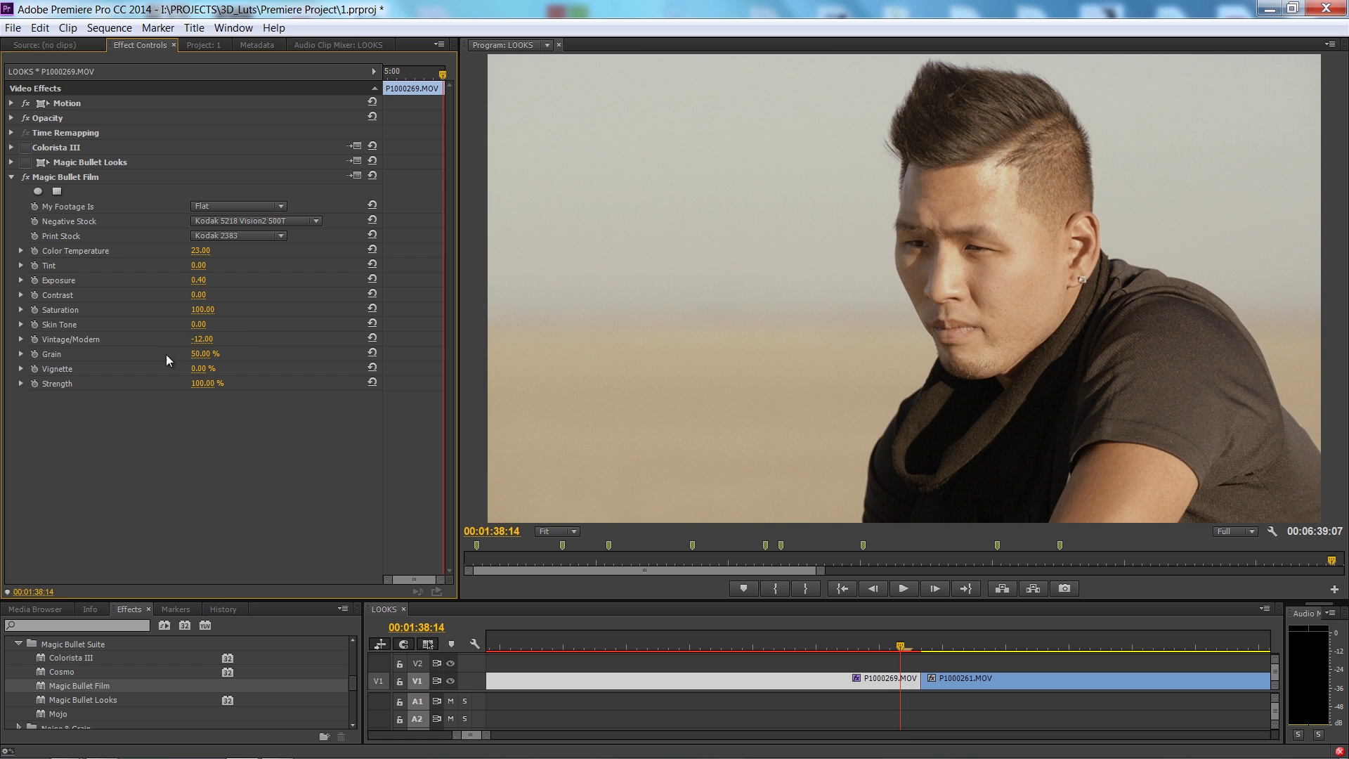
pyautogui.moveTo(203, 340); pyautogui.dragTo(253, 347)
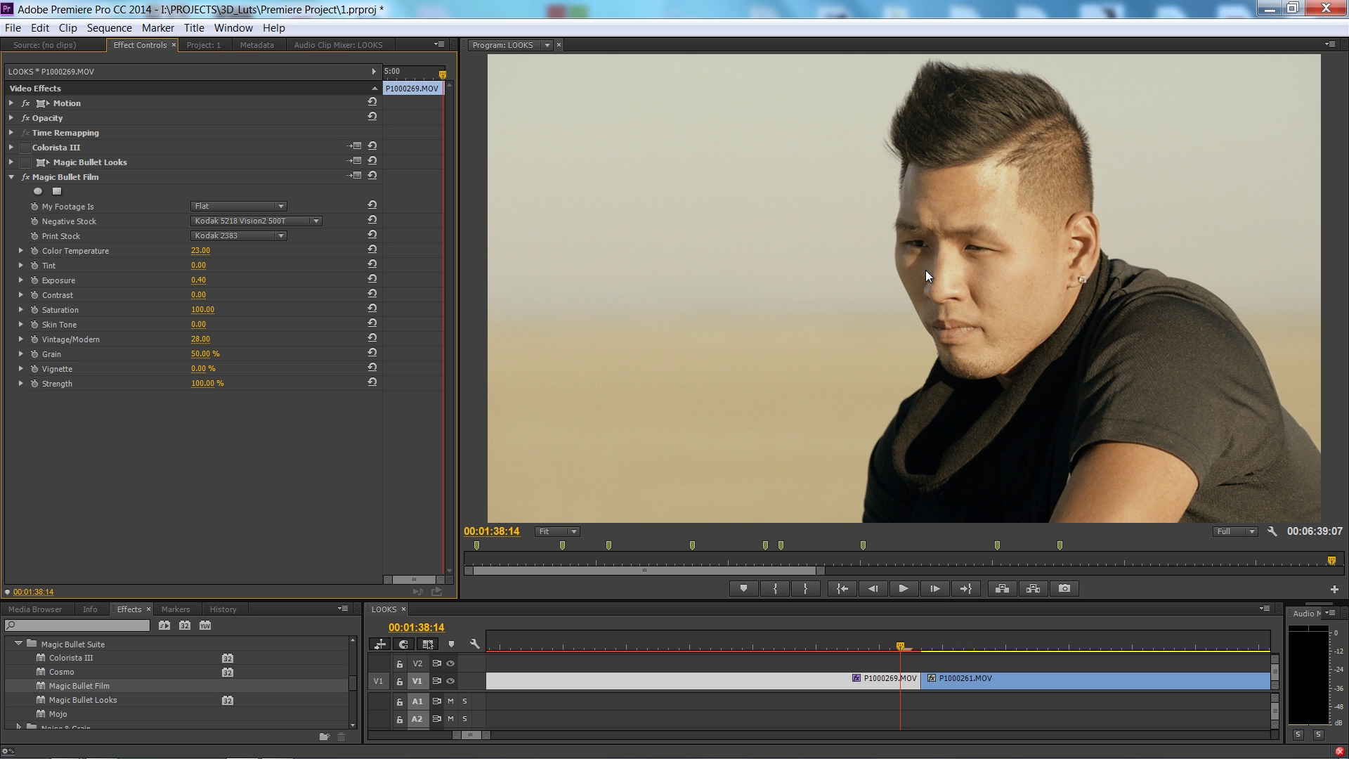
# Step: Preview the close-up at 100% zoom and set Magic Bullet Film Grain to exactly 50%
pyautogui.click(549, 532)
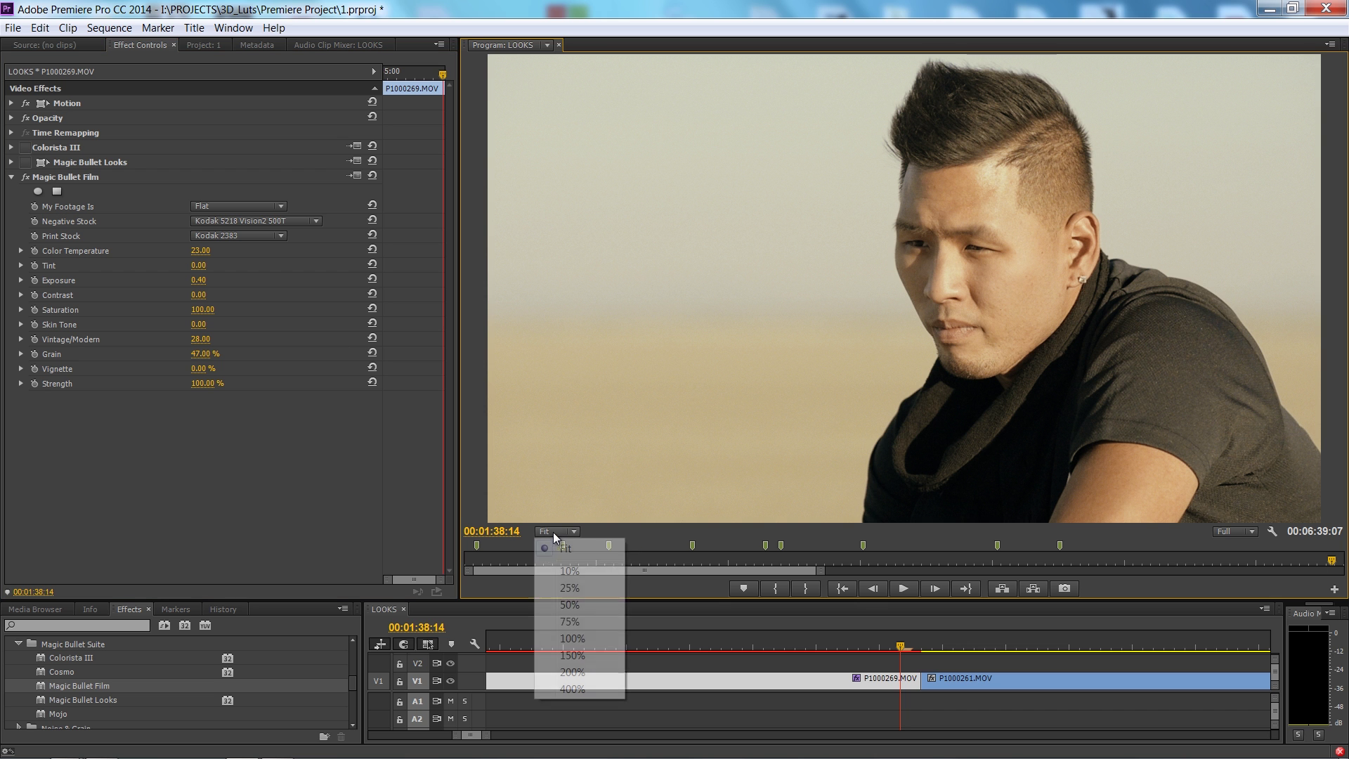
pyautogui.click(572, 638)
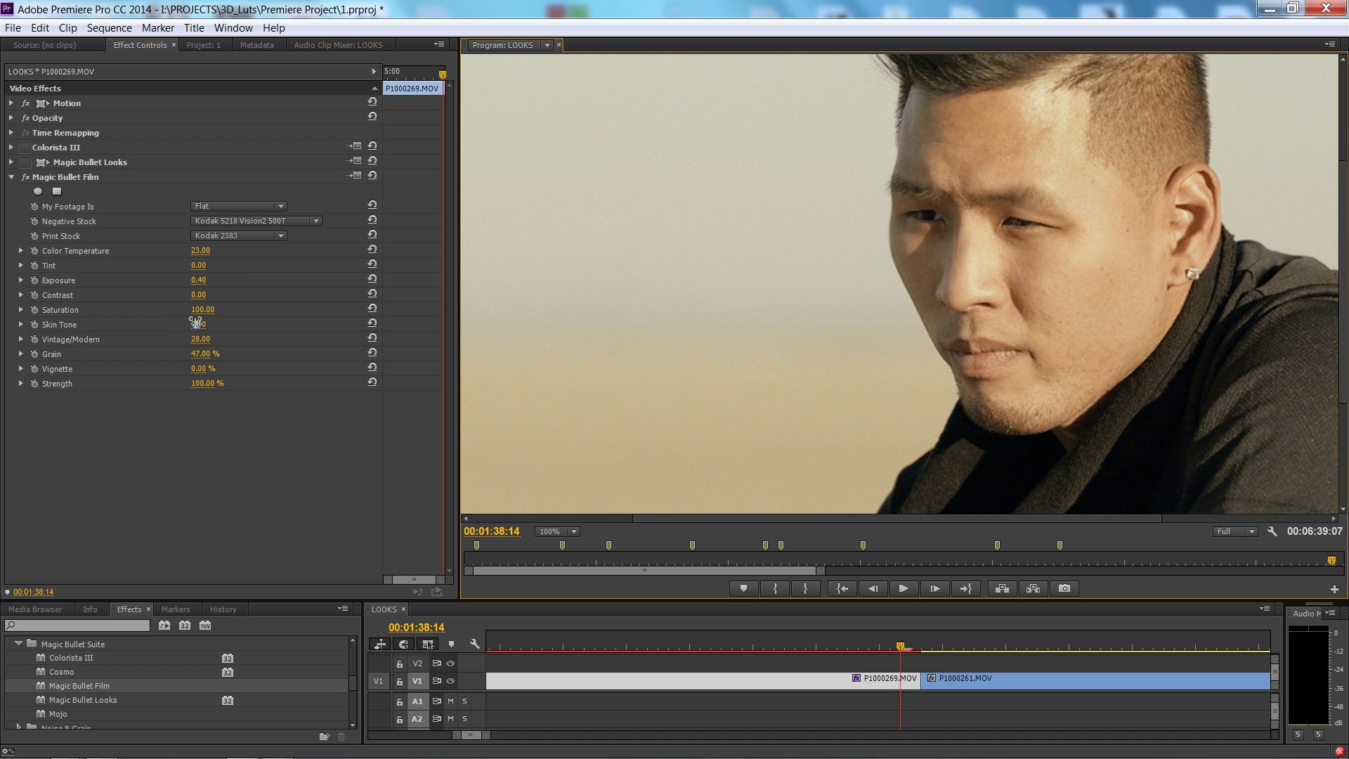
pyautogui.moveTo(198, 357); pyautogui.dragTo(288, 357)
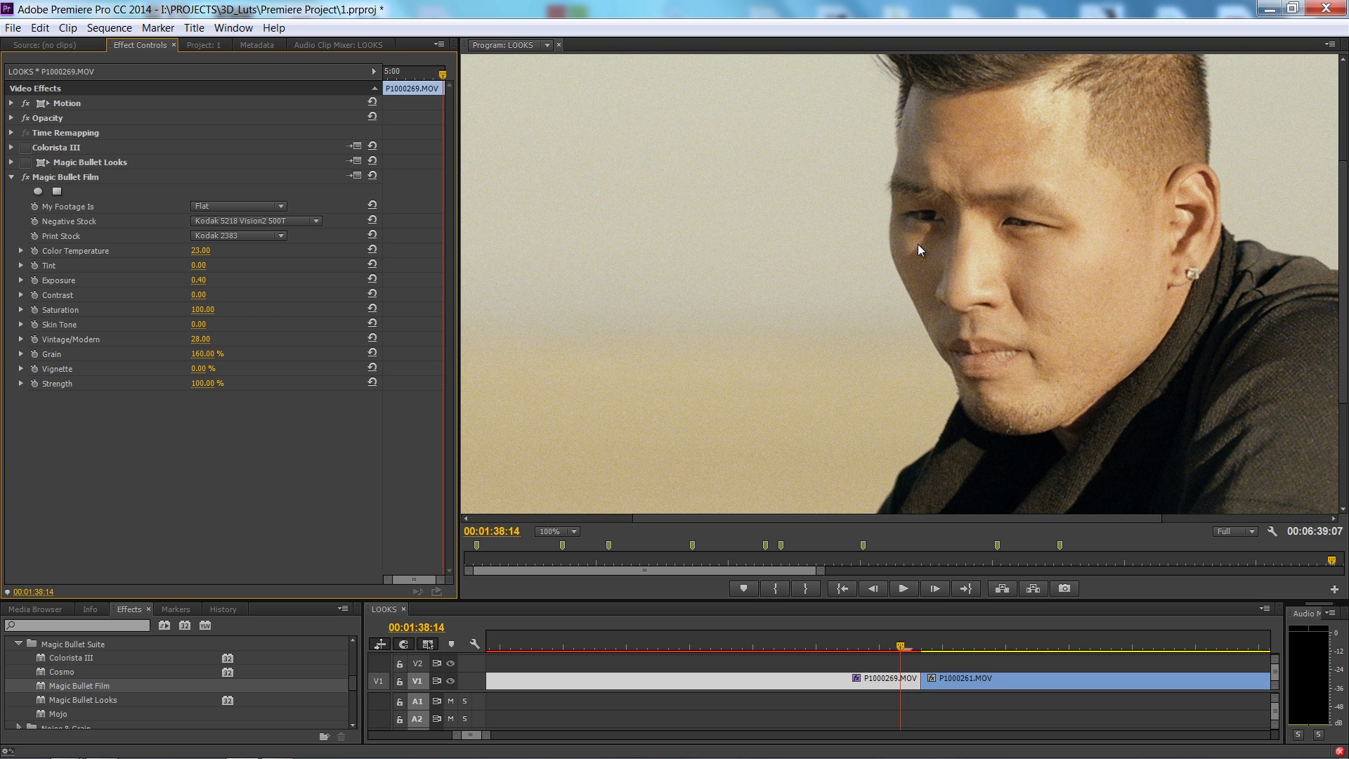
pyautogui.click(200, 355)
pyautogui.write('50')
pyautogui.click(217, 478)
# Step: Return the Program monitor to Fit, test a vignette and reset it to 0%, then try lowering Strength
pyautogui.click(554, 533)
pyautogui.click(566, 549)
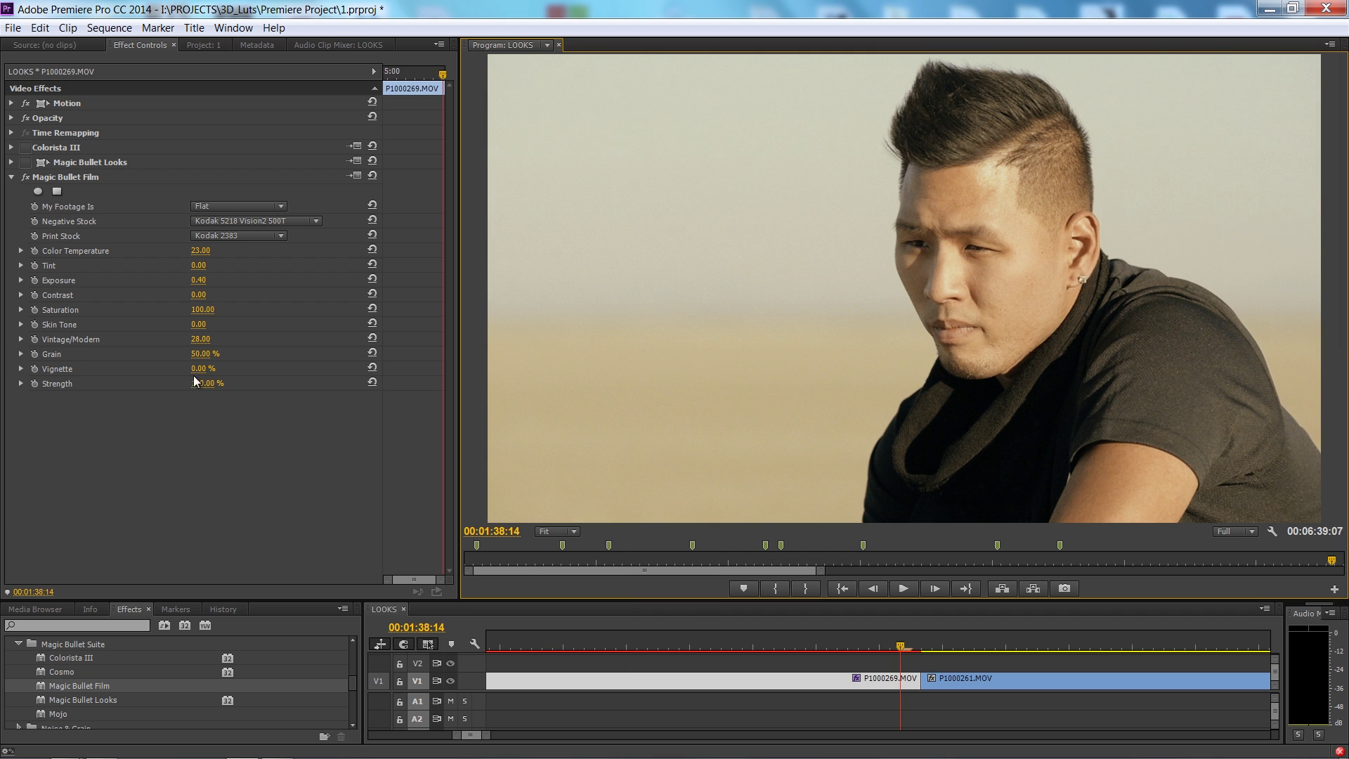
pyautogui.moveTo(200, 372); pyautogui.dragTo(247, 395)
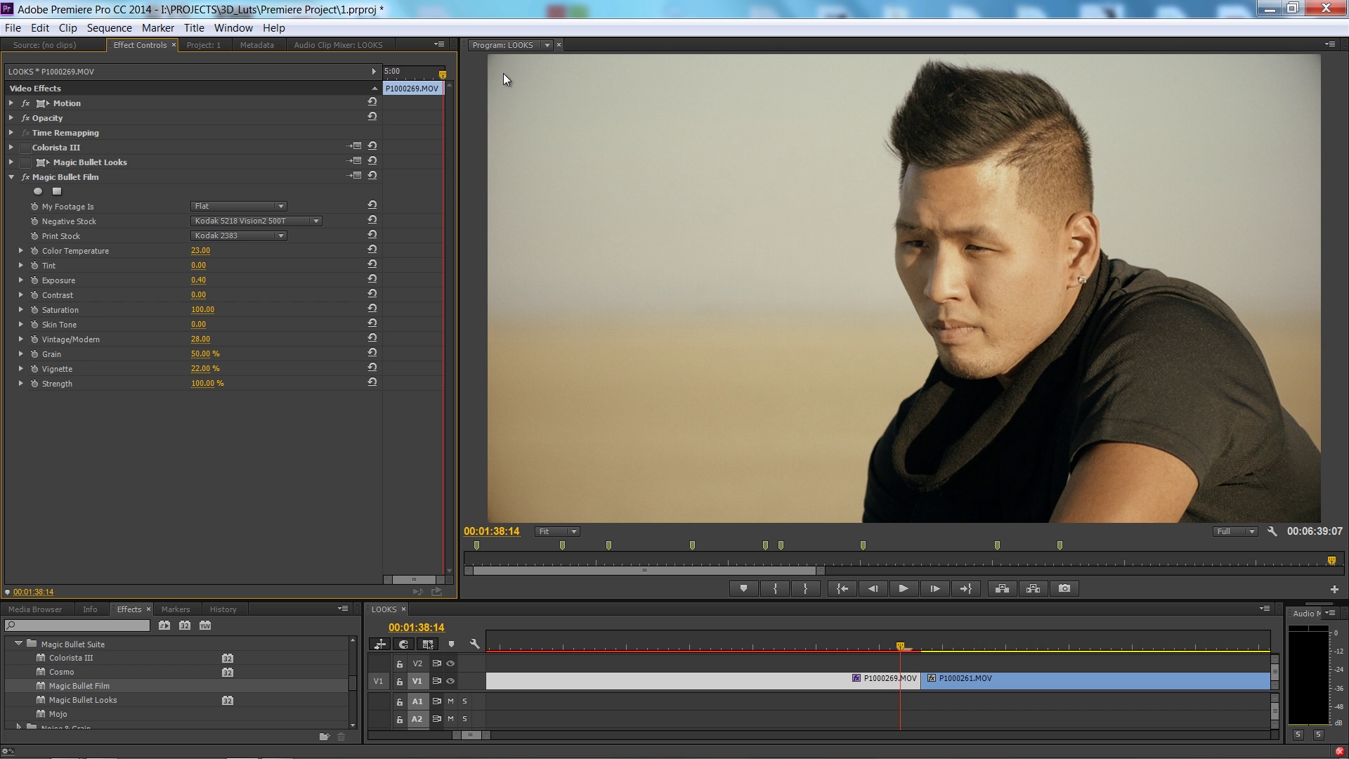
pyautogui.moveTo(202, 369); pyautogui.dragTo(112, 423)
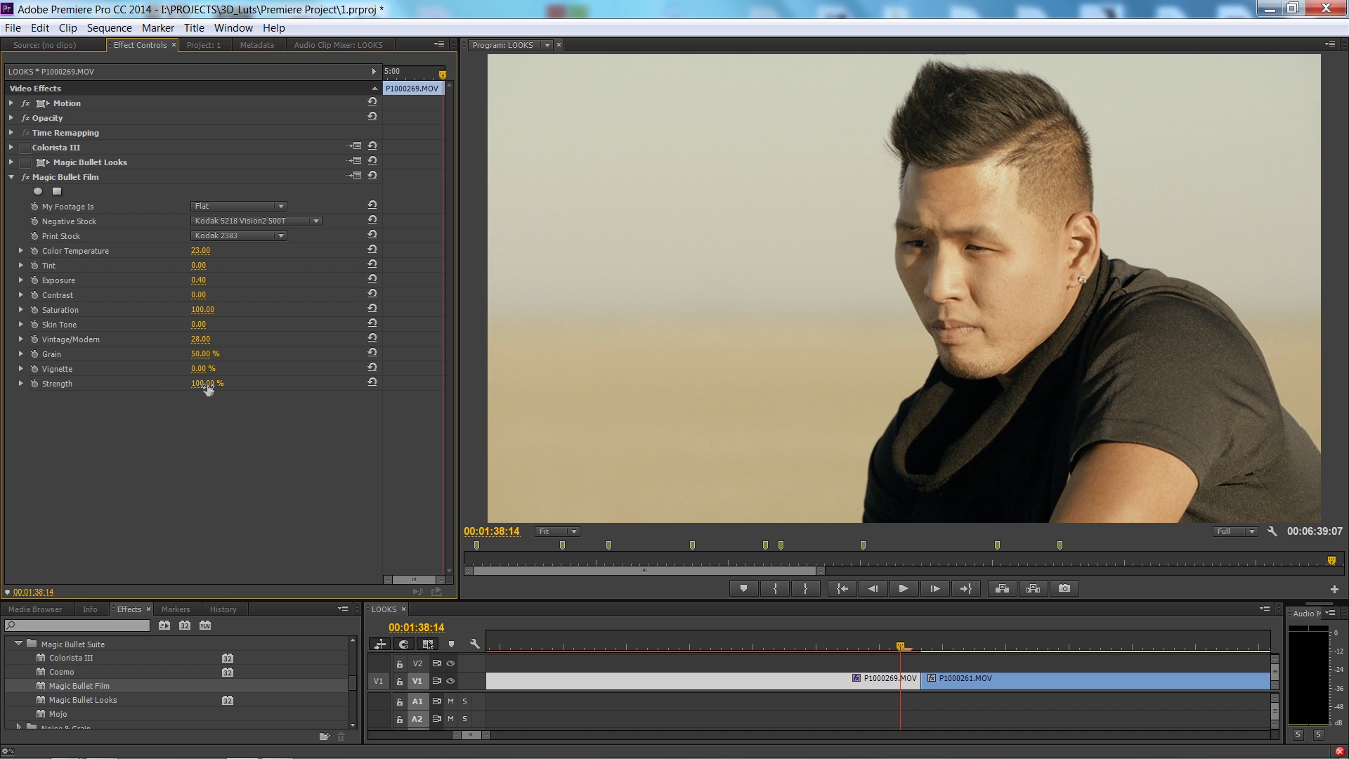
pyautogui.moveTo(205, 390); pyautogui.dragTo(386, 432)
# Step: Compare the clip with Magic Bullet Film on and off, collapse the effect, and leave it disabled
pyautogui.click(26, 178)
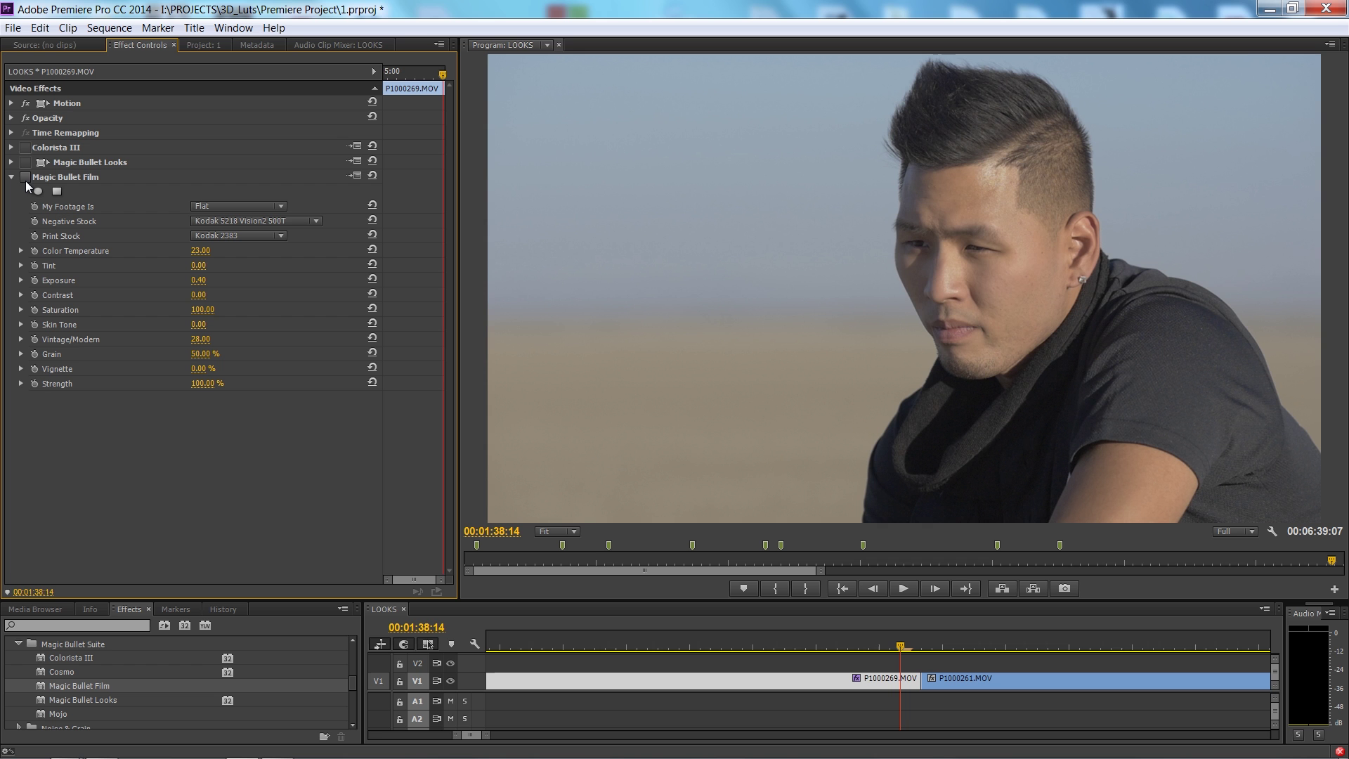
pyautogui.click(25, 177)
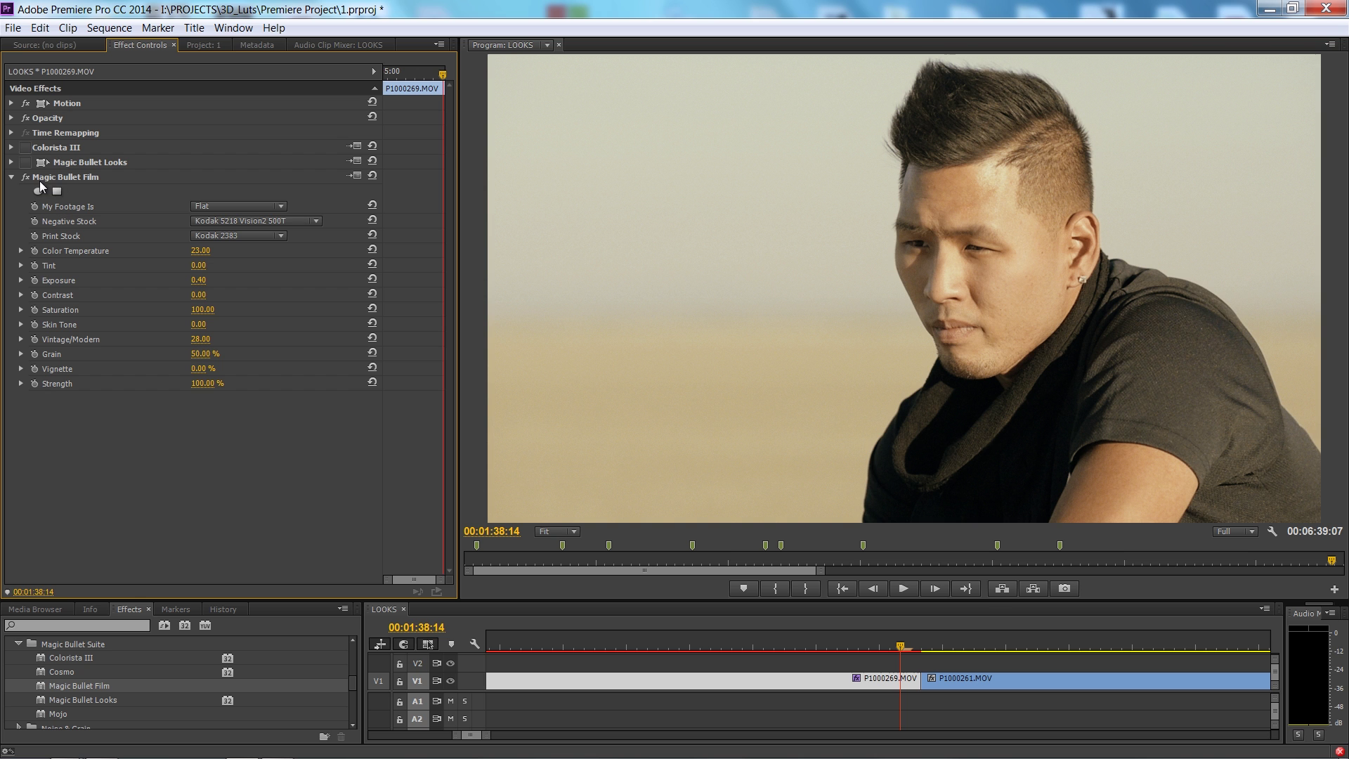
pyautogui.click(11, 177)
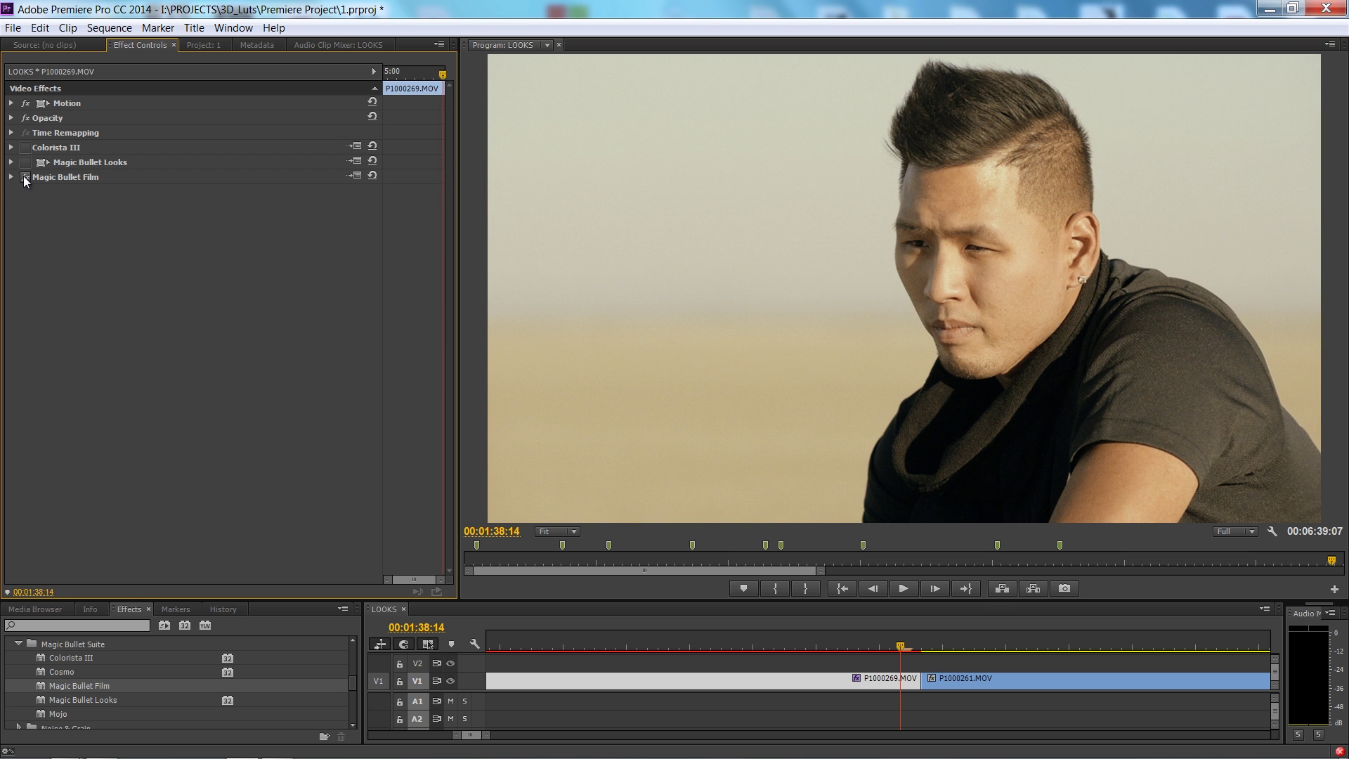
pyautogui.click(25, 177)
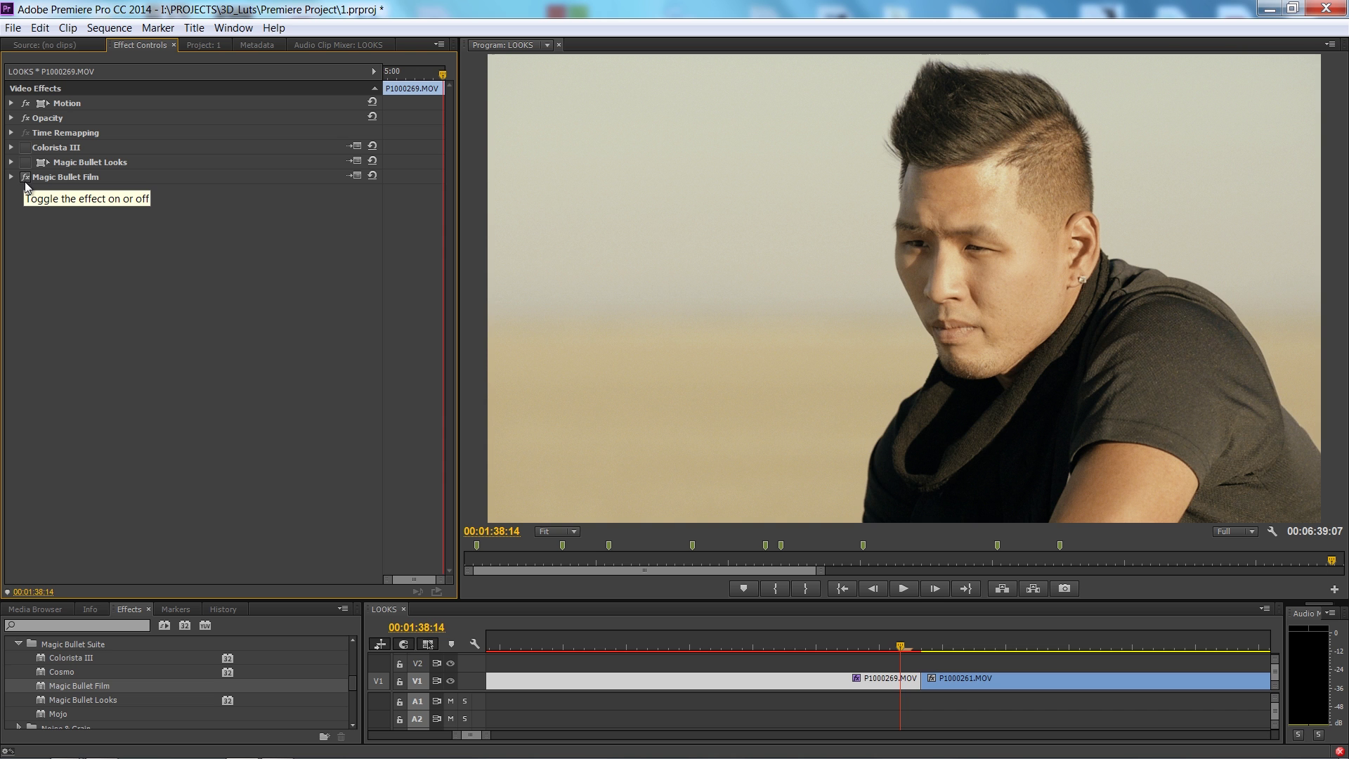
pyautogui.click(25, 177)
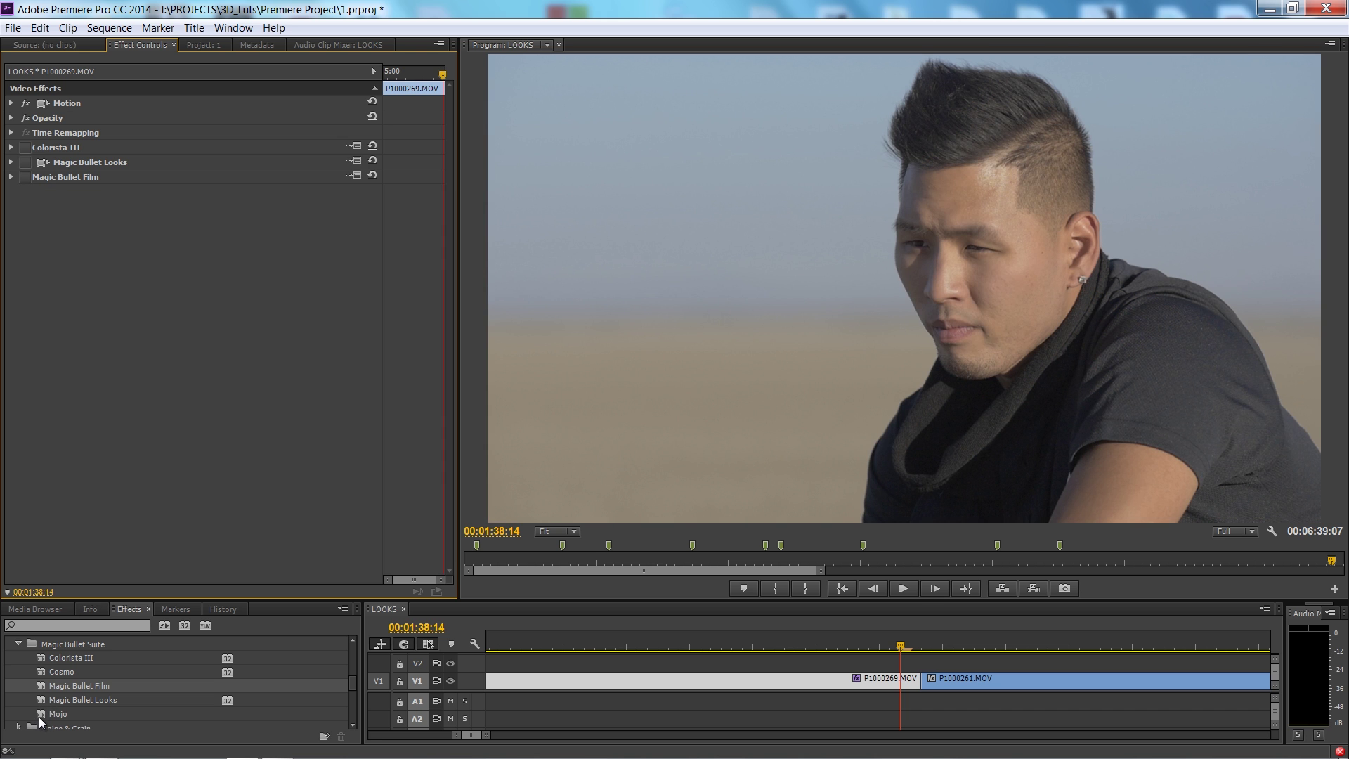
# Step: Add Mojo to P1000269.MOV and settle its Mojo amount at 36
pyautogui.moveTo(39, 715); pyautogui.dragTo(118, 422)
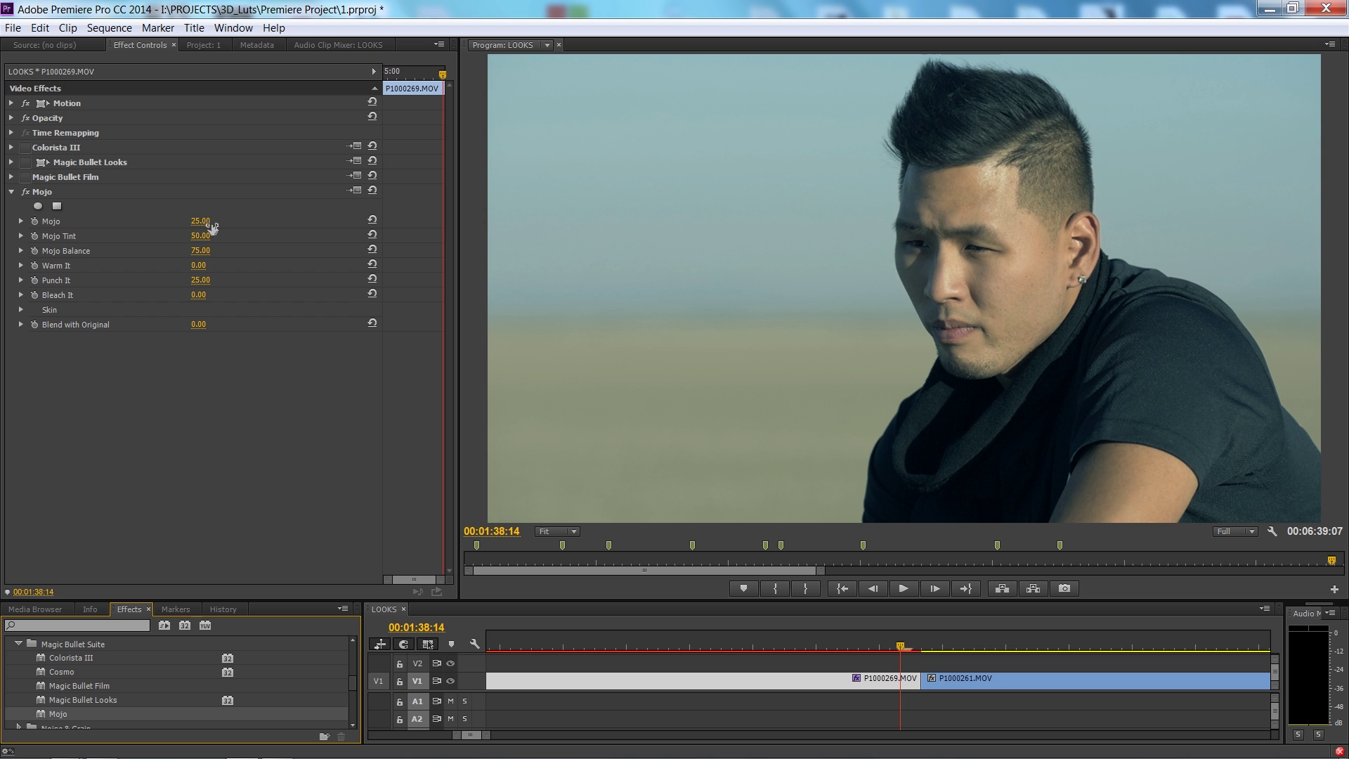
pyautogui.moveTo(200, 225); pyautogui.dragTo(290, 228)
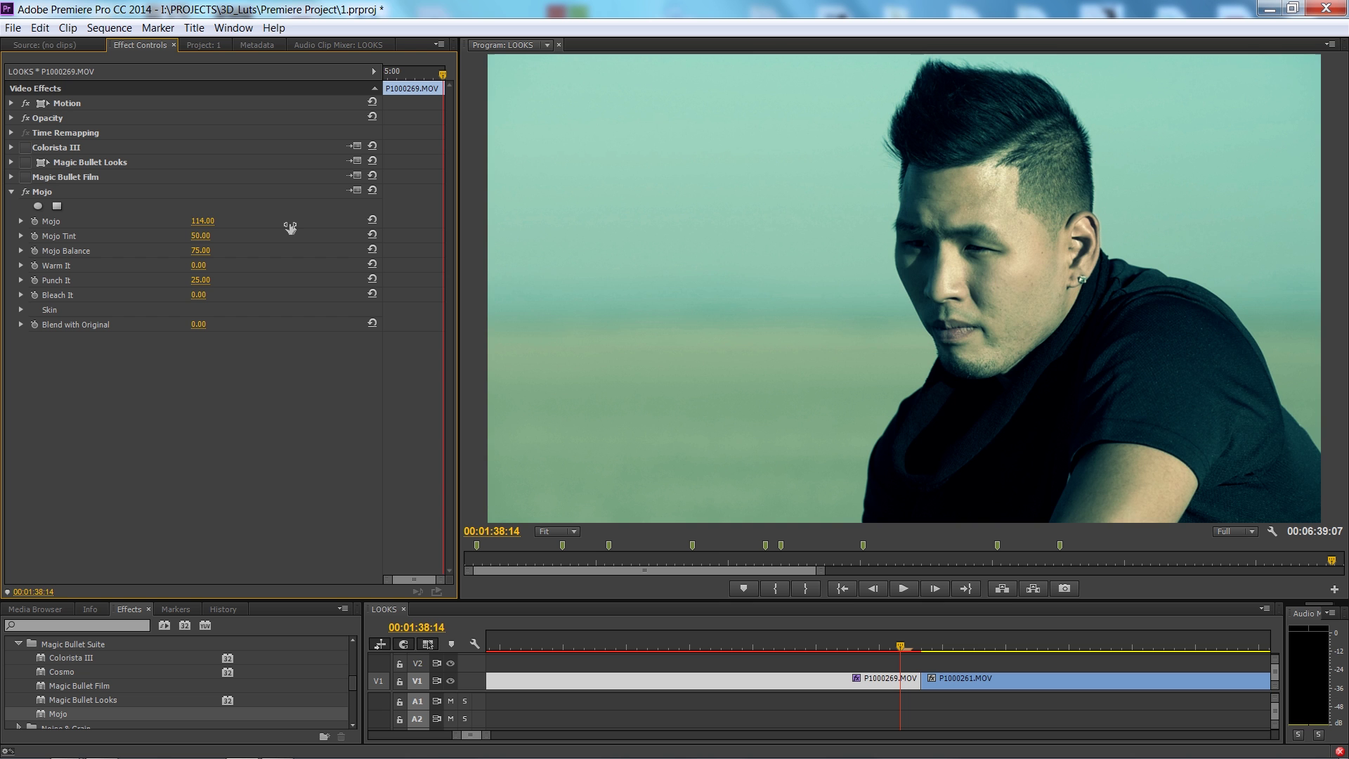
pyautogui.moveTo(290, 228); pyautogui.dragTo(196, 256)
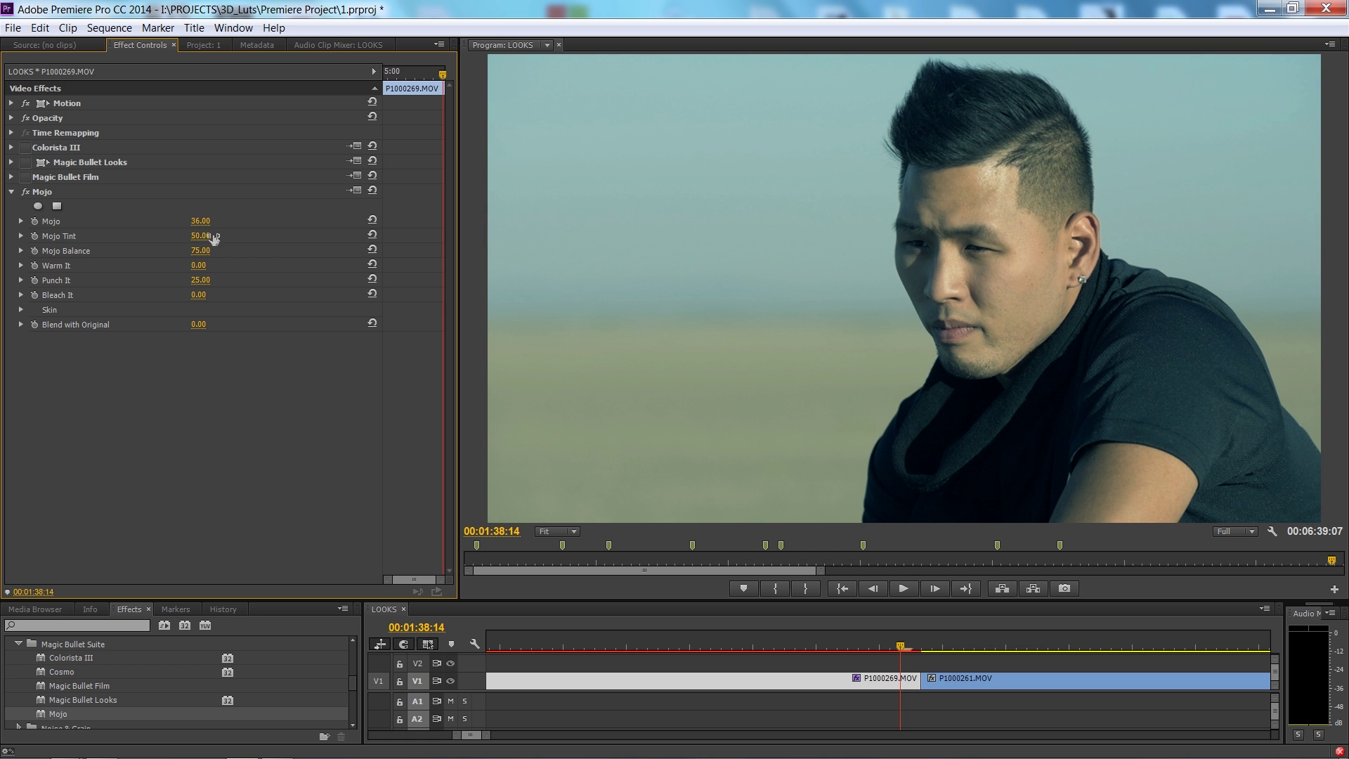
pyautogui.moveTo(208, 241); pyautogui.dragTo(316, 247)
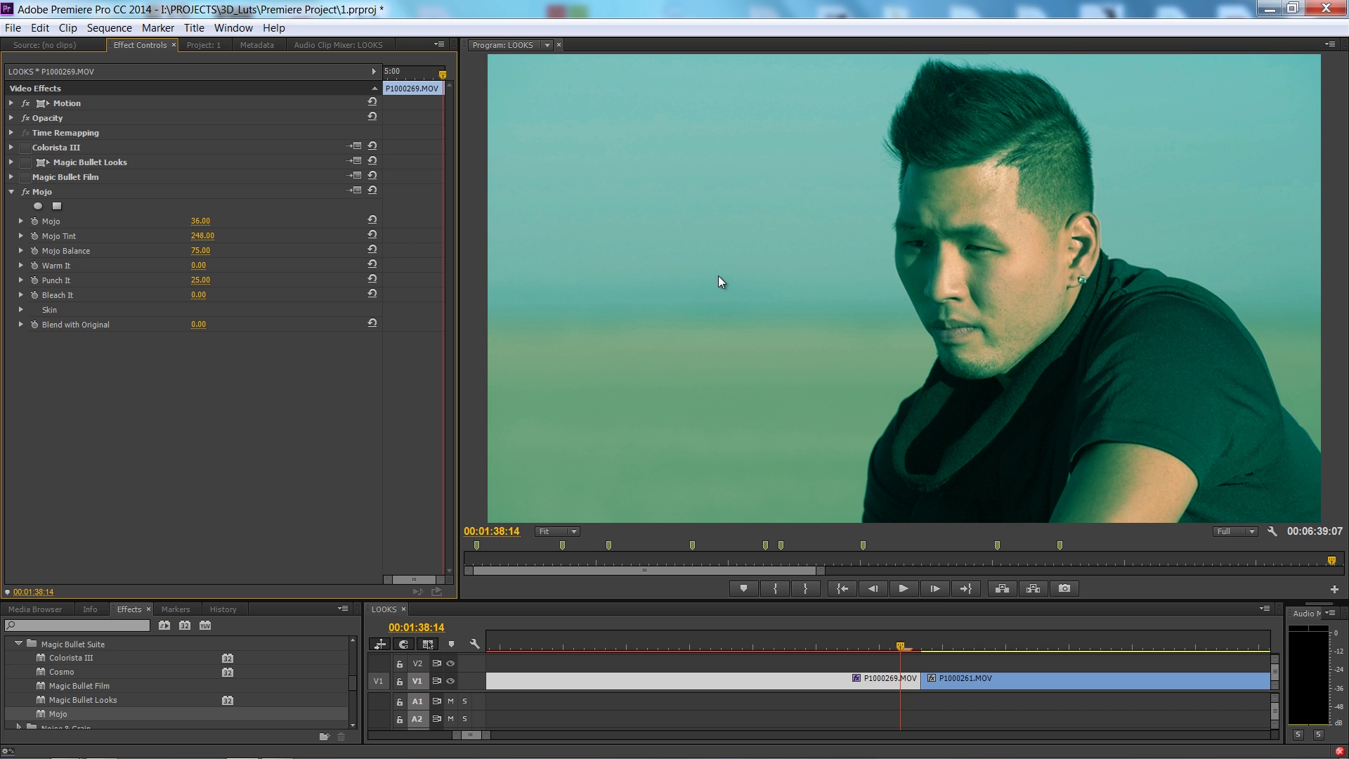
pyautogui.hotkey('ctrl', 'z')
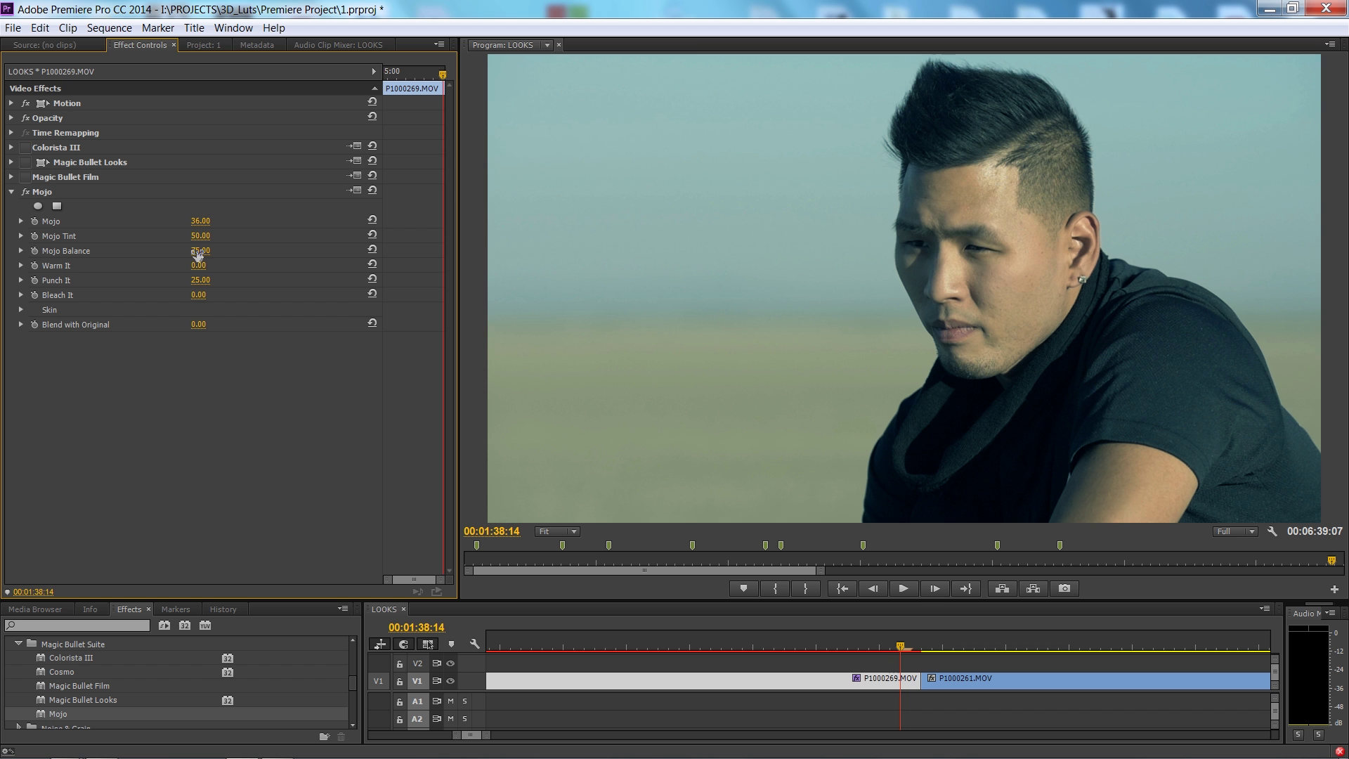
# Step: Preview a higher Mojo Balance, then bring it down to 70
pyautogui.moveTo(199, 255); pyautogui.dragTo(243, 257)
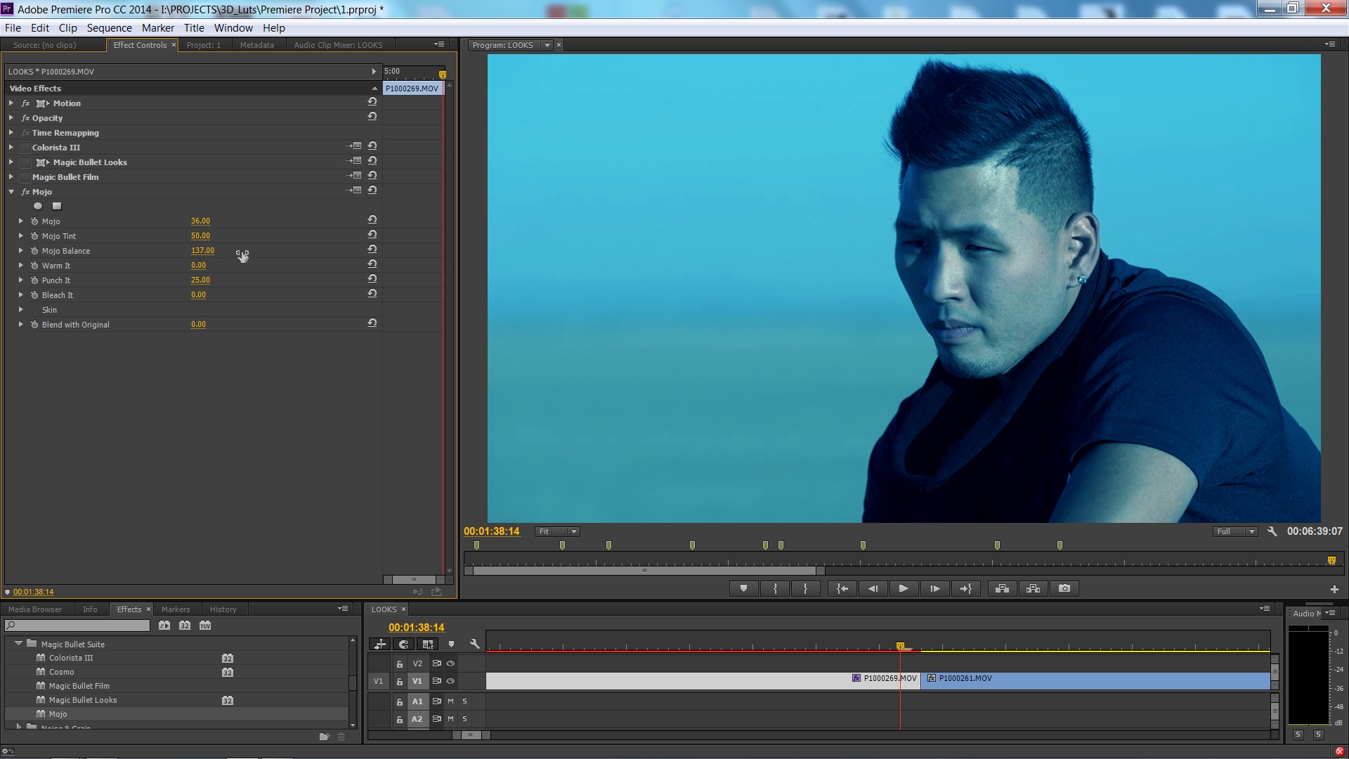
pyautogui.moveTo(243, 255); pyautogui.dragTo(212, 284)
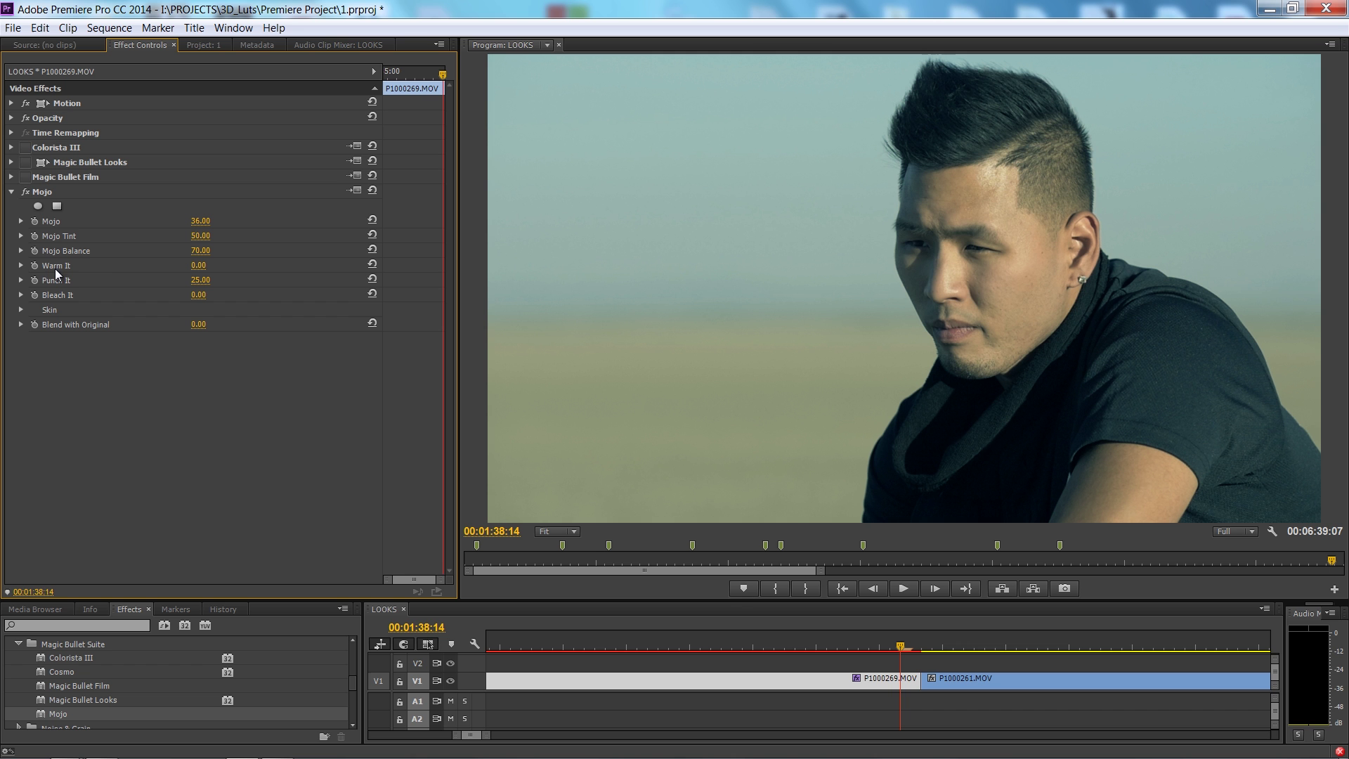
# Step: Set Mojo Warm It to 31 and pull Punch It below zero to compare contrast
pyautogui.moveTo(196, 272); pyautogui.dragTo(236, 271)
pyautogui.moveTo(203, 272)
pyautogui.mouseDown()
pyautogui.moveTo(133, 288)
pyautogui.moveTo(204, 273)
pyautogui.mouseUp()
pyautogui.moveTo(200, 285); pyautogui.dragTo(153, 314)
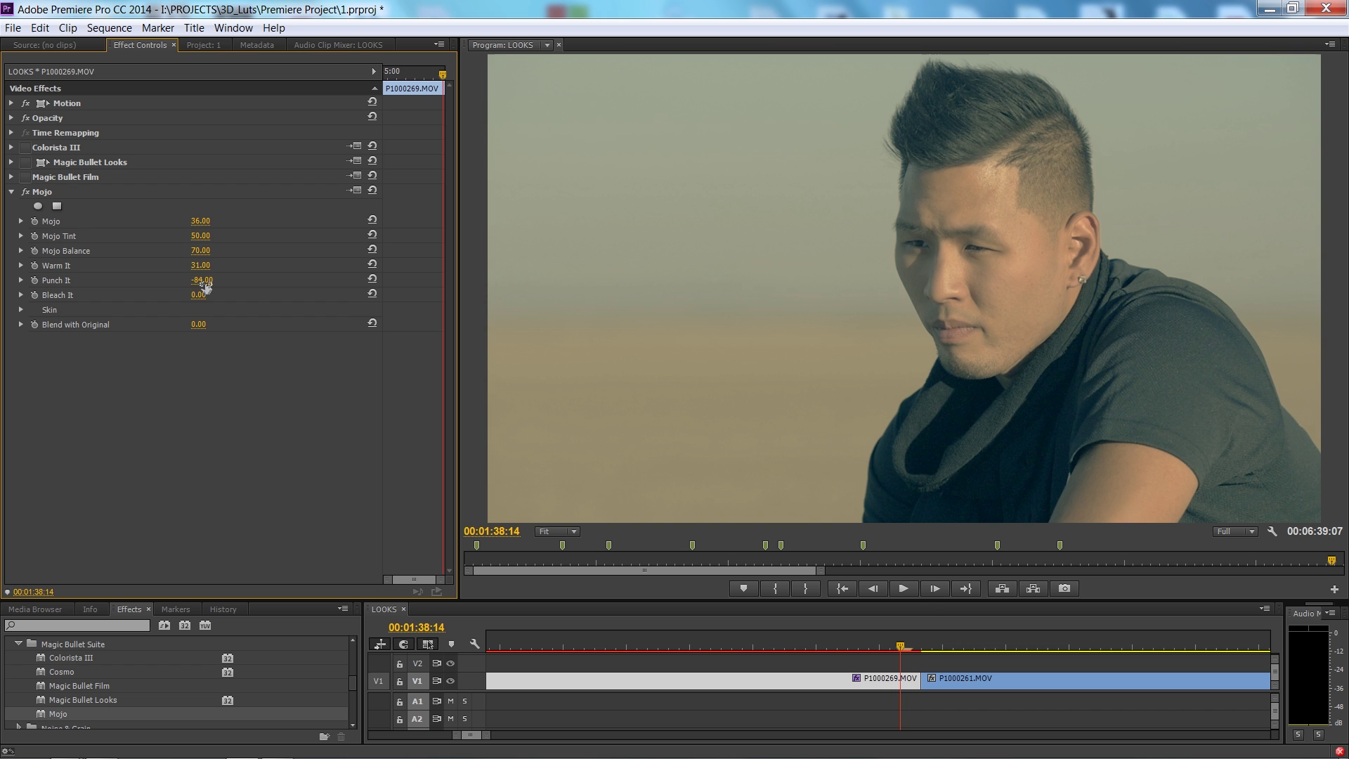
# Step: Undo the Punch It change, then set Mojo's Bleach It to 44, Punch It to 77 and Mojo to 77
pyautogui.hotkey('ctrl', 'z')
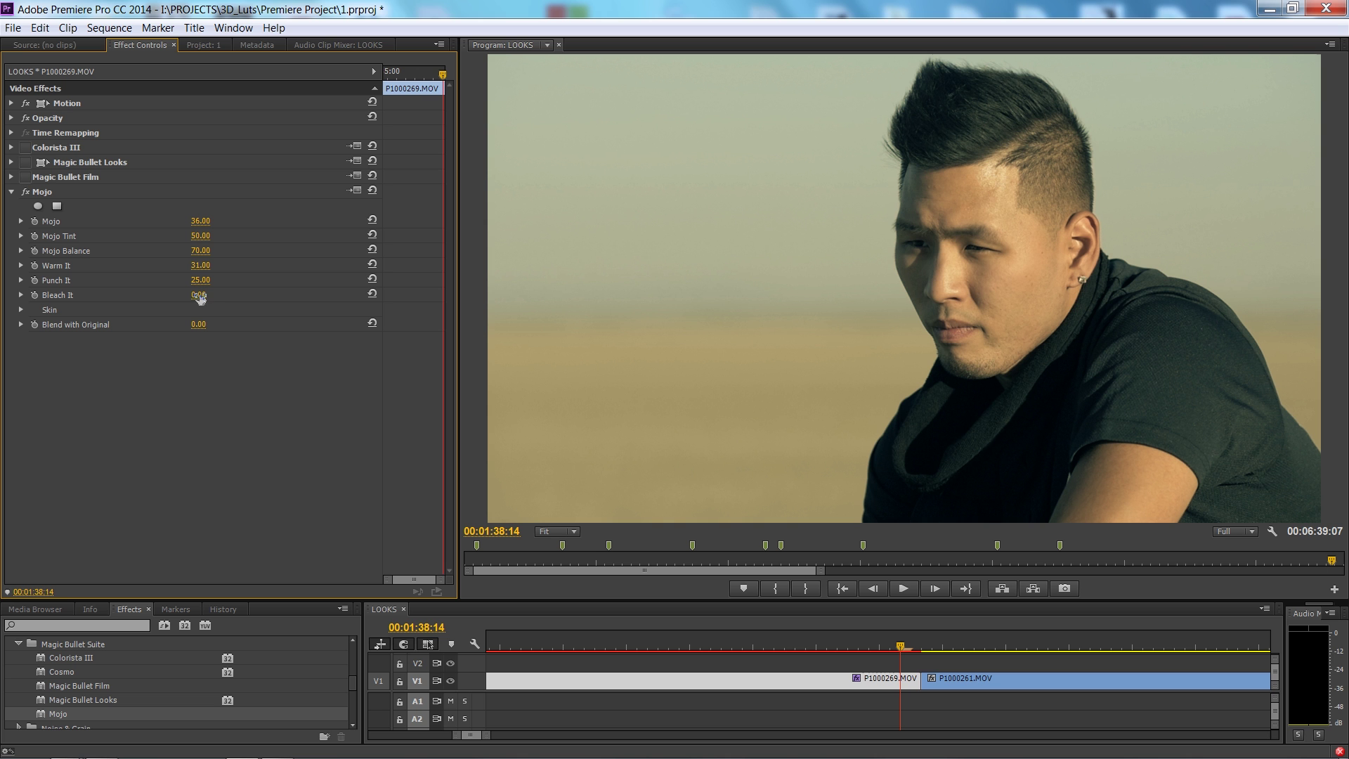
pyautogui.moveTo(198, 298); pyautogui.dragTo(258, 305)
pyautogui.moveTo(260, 305)
pyautogui.mouseDown()
pyautogui.moveTo(284, 304)
pyautogui.moveTo(254, 320)
pyautogui.moveTo(266, 323)
pyautogui.mouseUp()
pyautogui.moveTo(198, 283); pyautogui.dragTo(240, 288)
pyautogui.moveTo(202, 225); pyautogui.dragTo(209, 266)
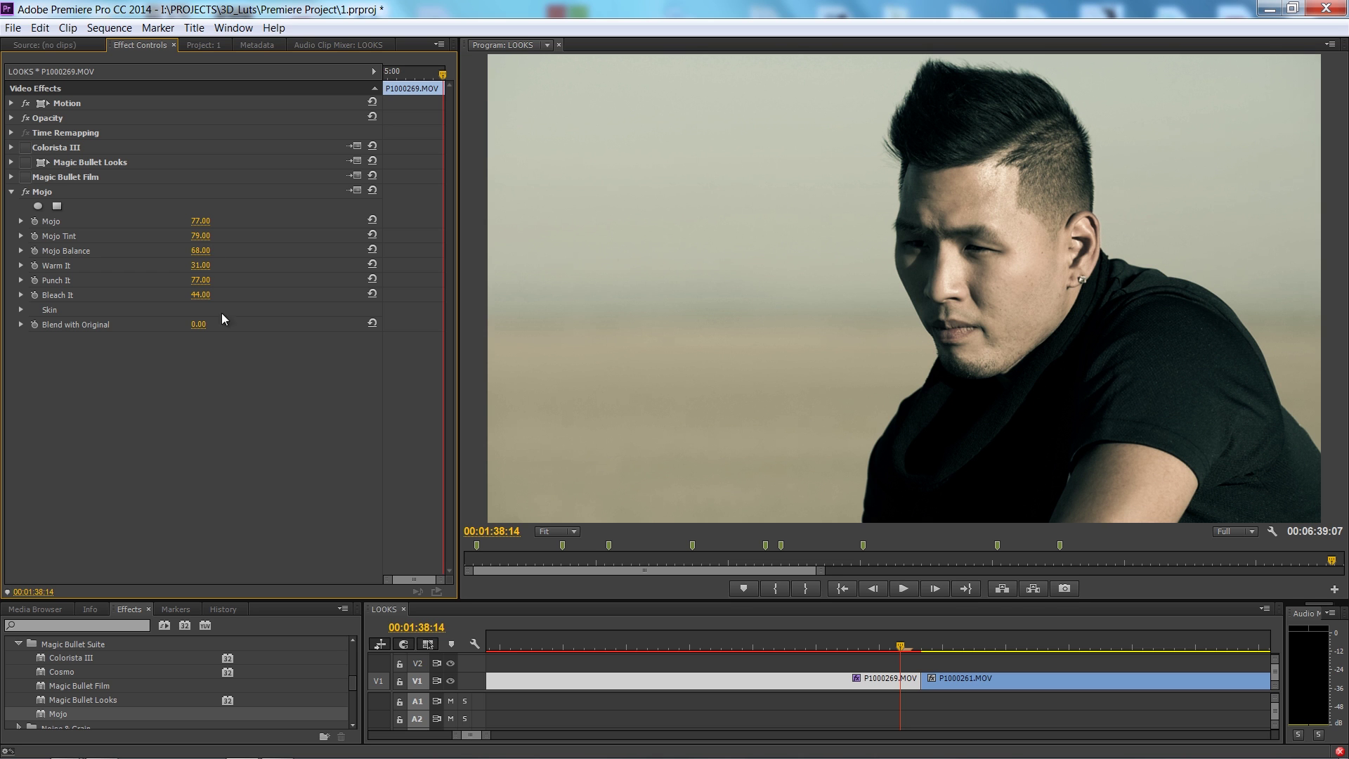
# Step: Reset all Mojo settings to defaults and raise the Mojo amount to 62
pyautogui.click(21, 309)
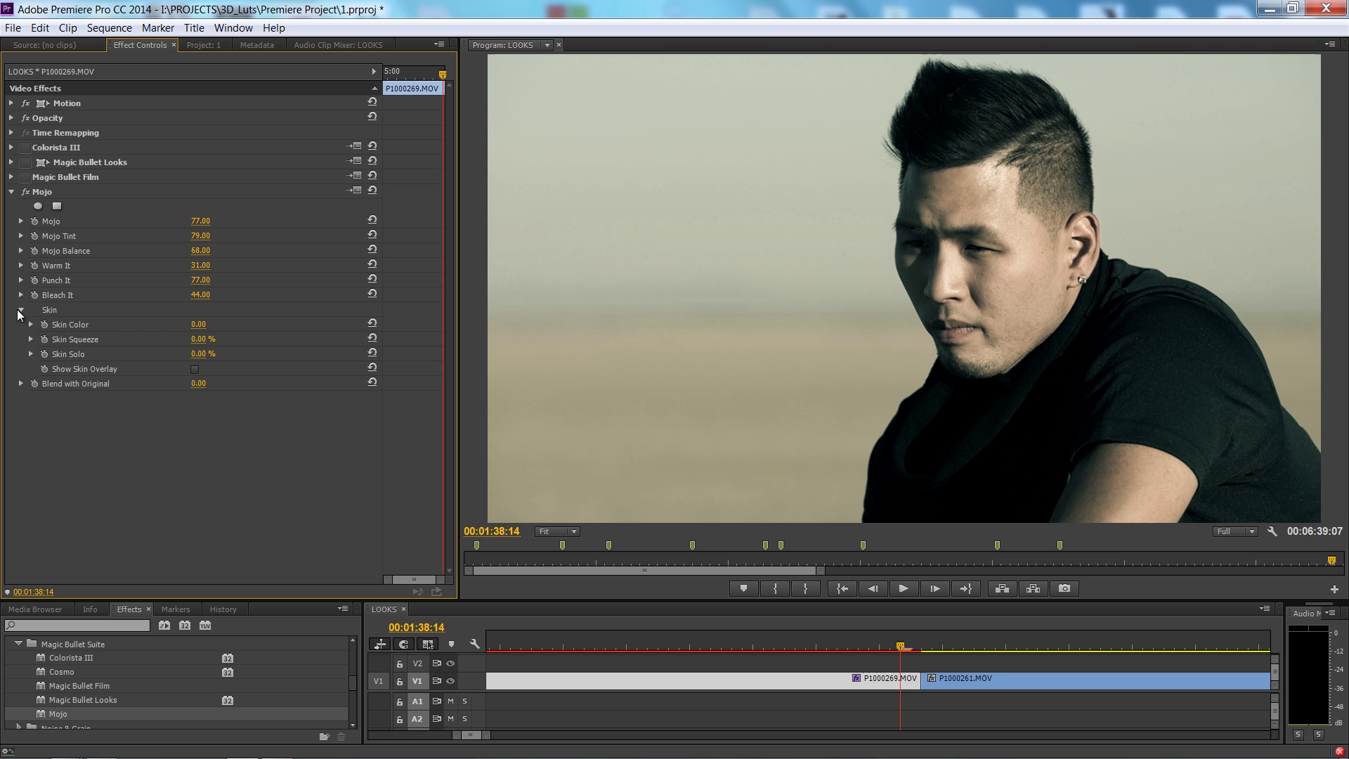
pyautogui.click(19, 309)
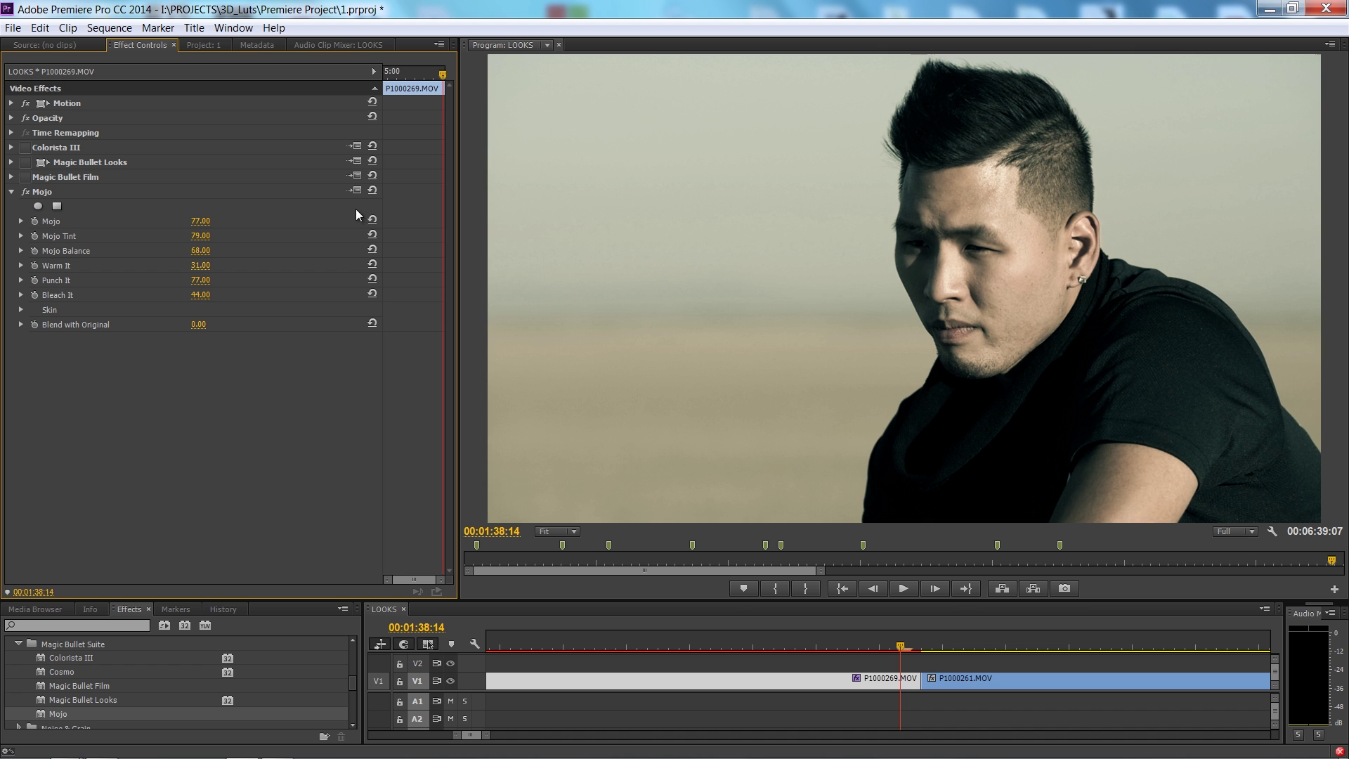
pyautogui.click(372, 190)
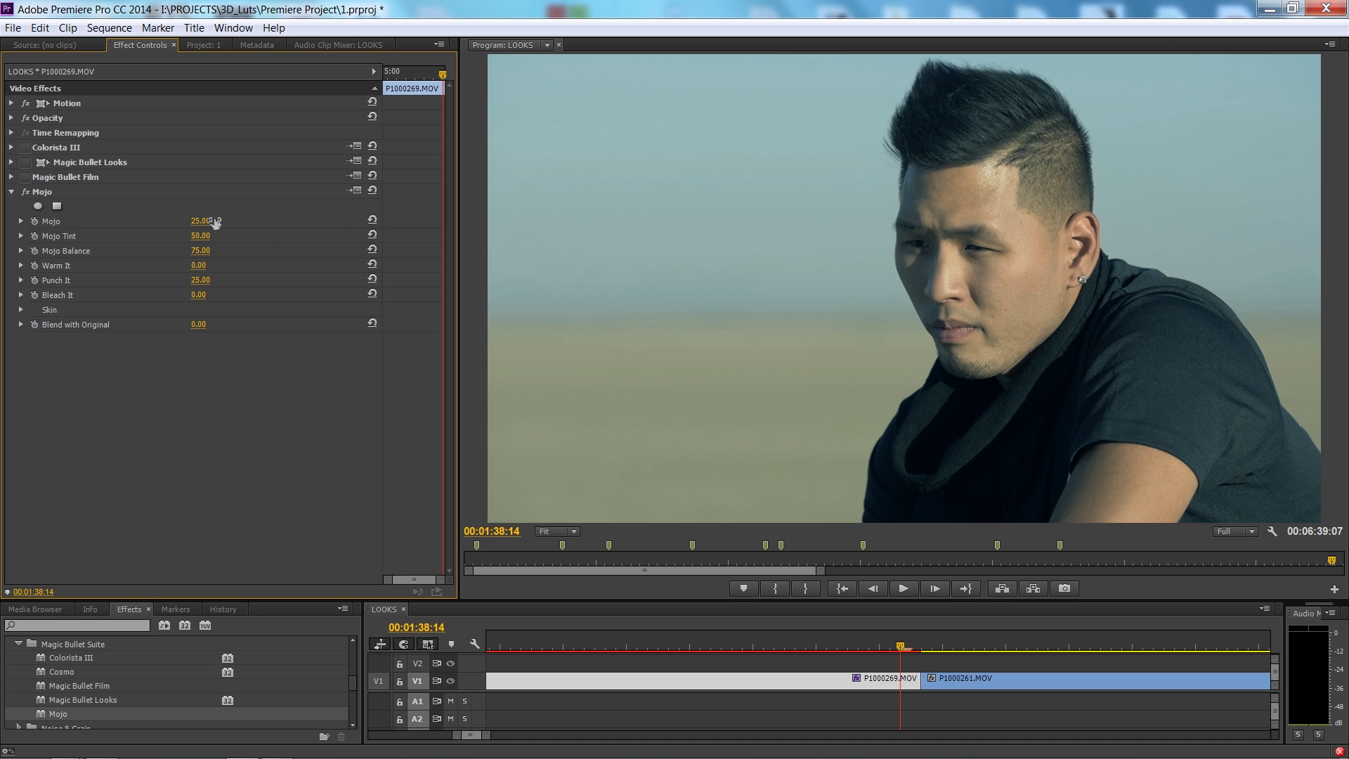
pyautogui.moveTo(215, 222); pyautogui.dragTo(244, 223)
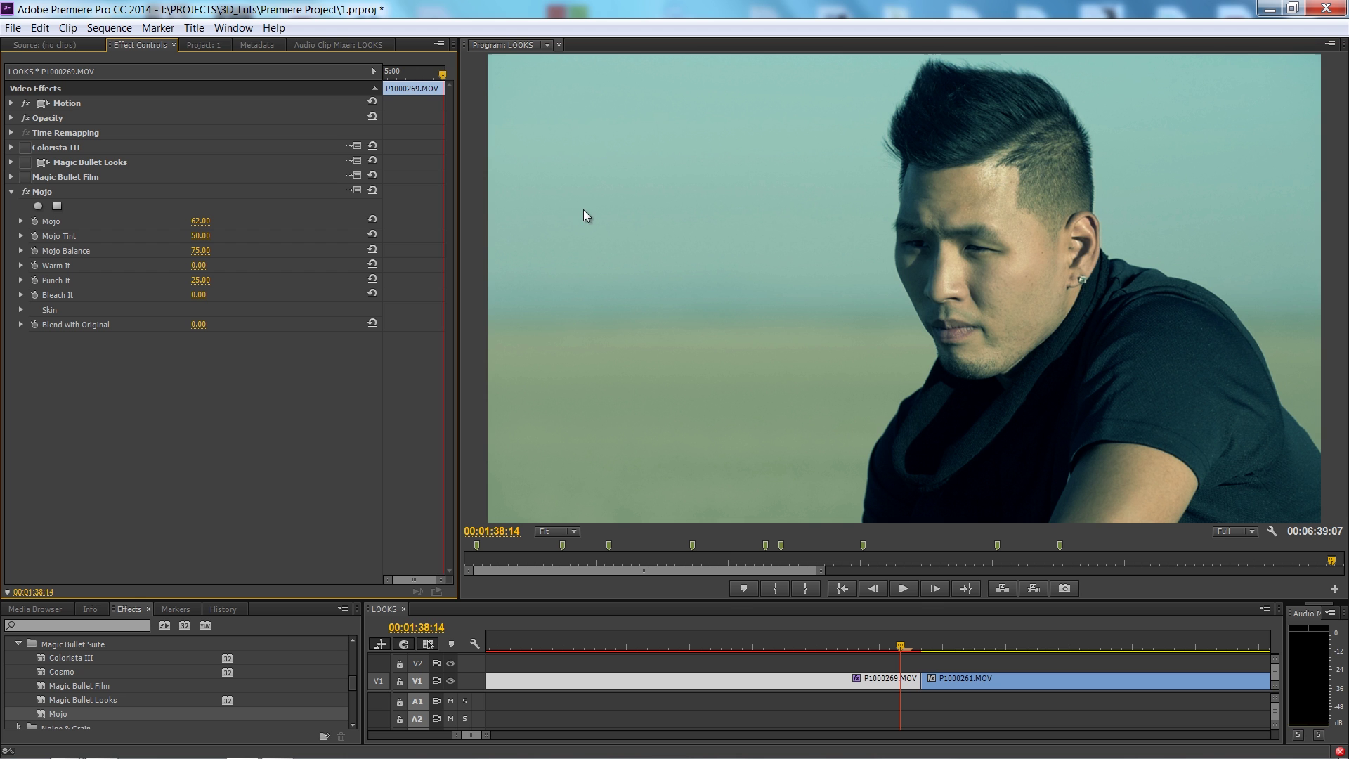
# Step: Toggle Mojo on and off to compare with the original, then collapse it and leave it disabled
pyautogui.click(26, 192)
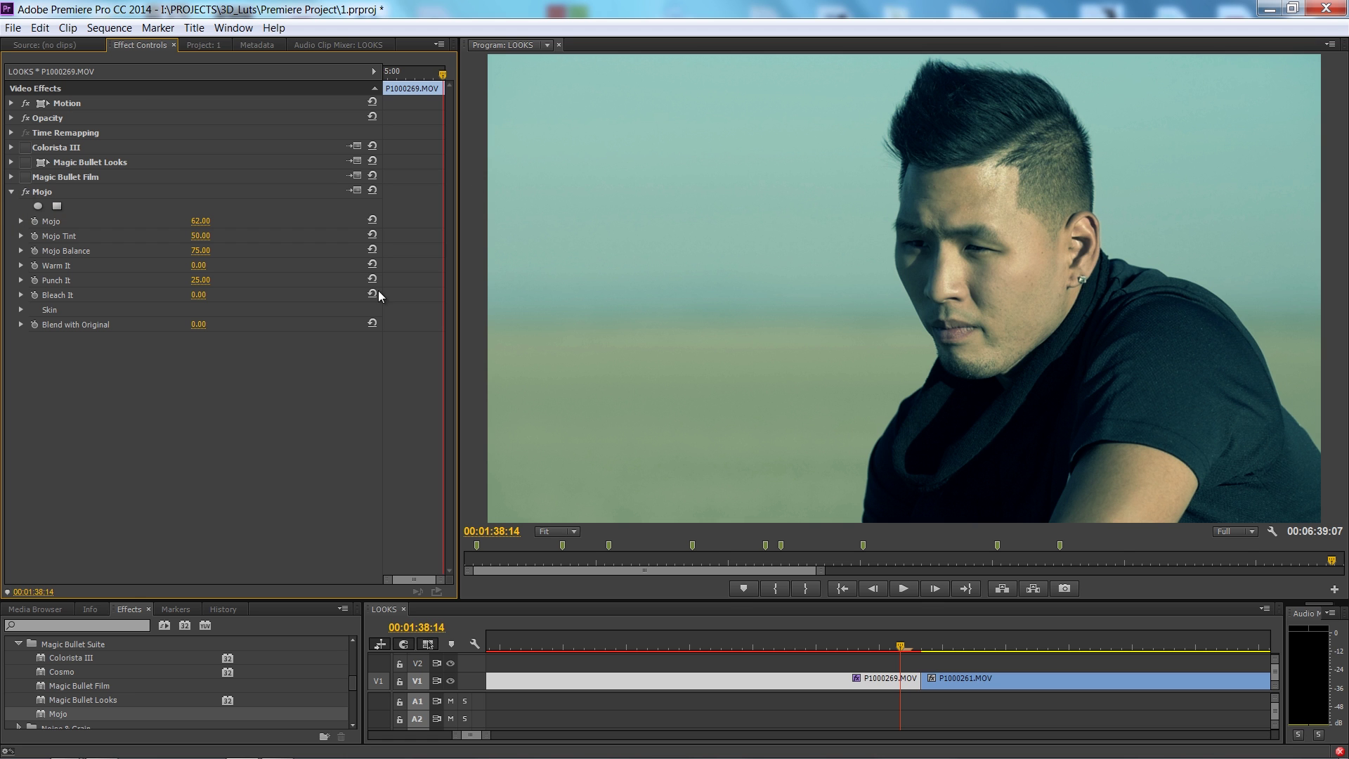
pyautogui.click(26, 193)
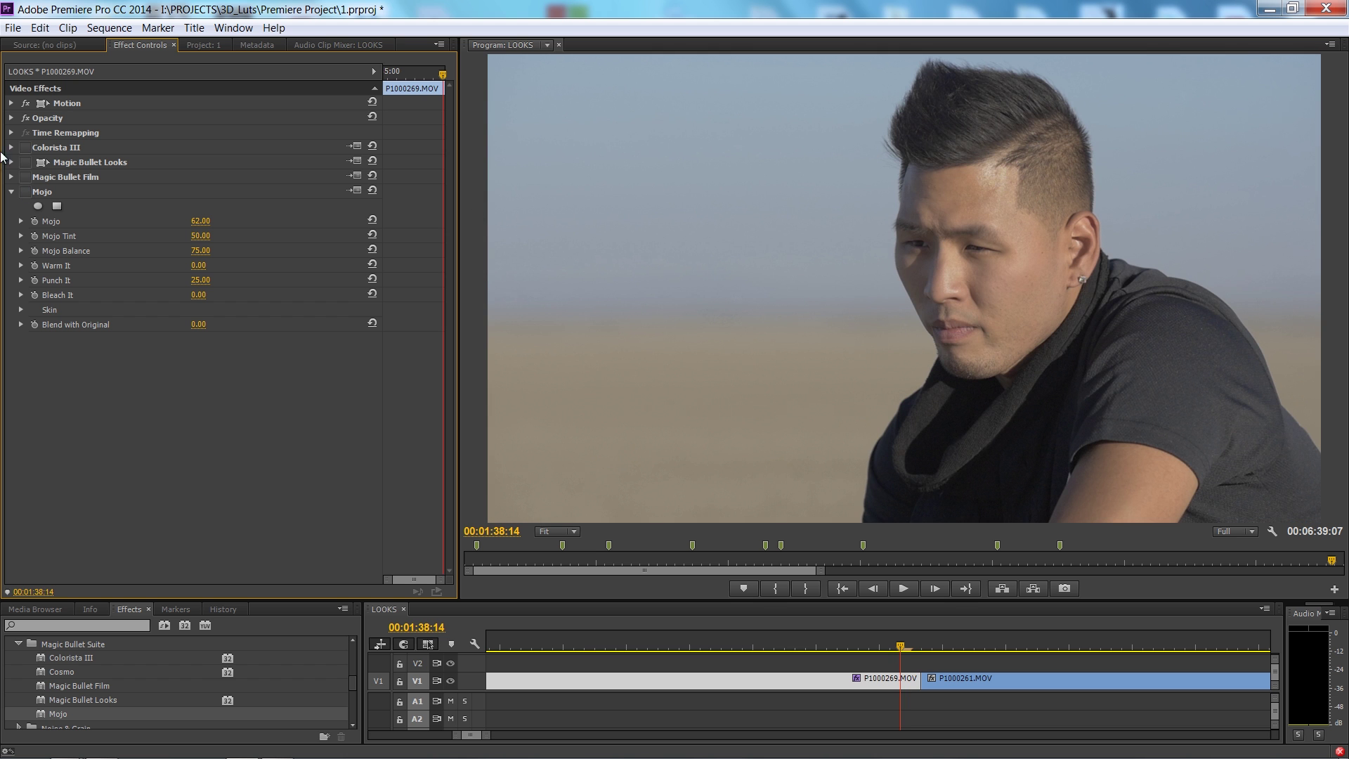
pyautogui.click(26, 193)
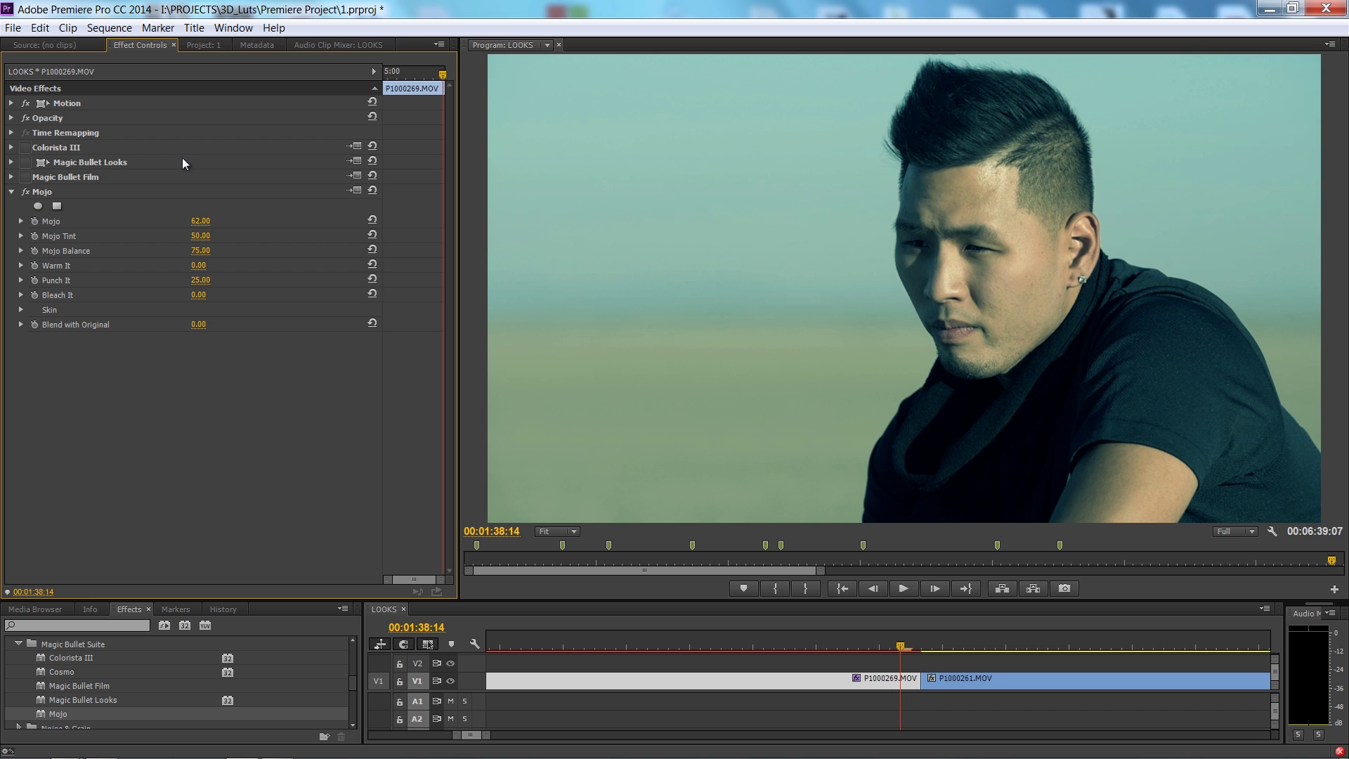
pyautogui.click(11, 192)
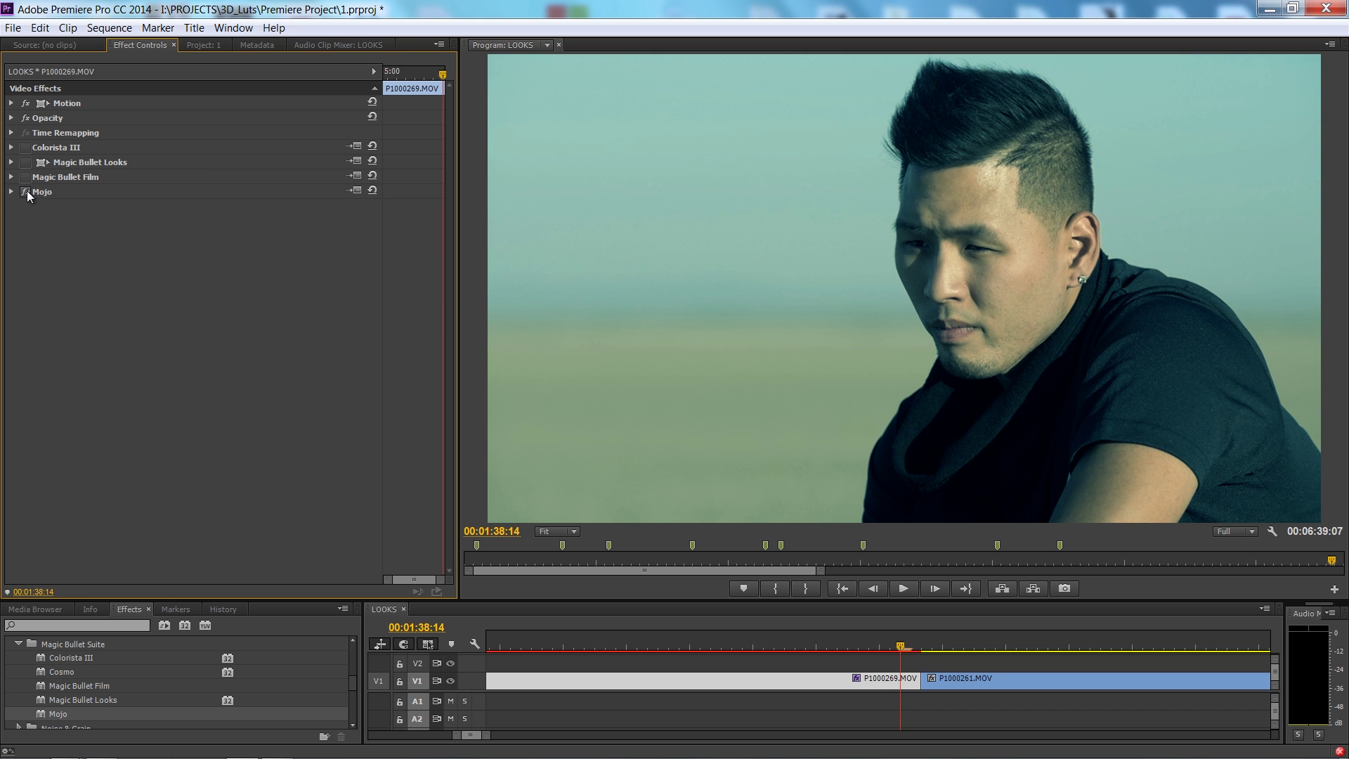
pyautogui.click(26, 192)
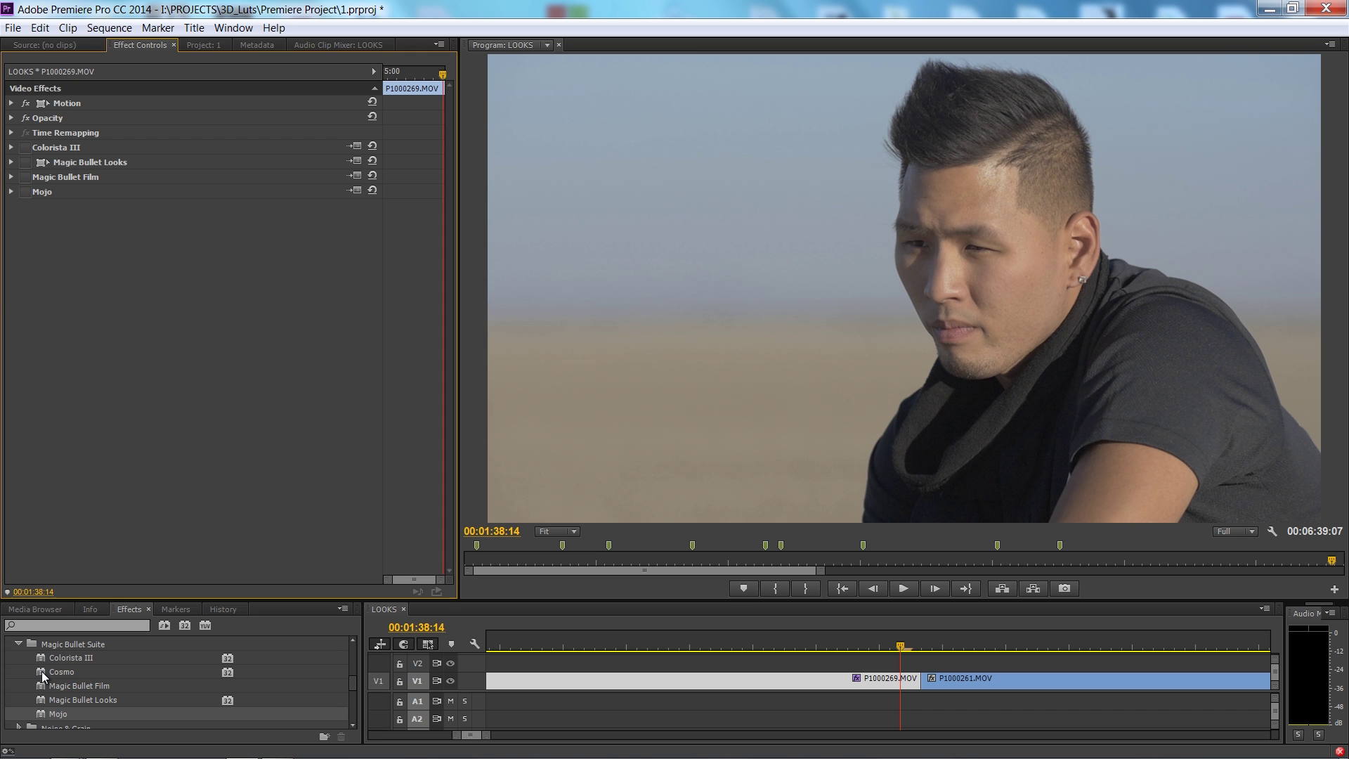
pyautogui.moveTo(120, 754)
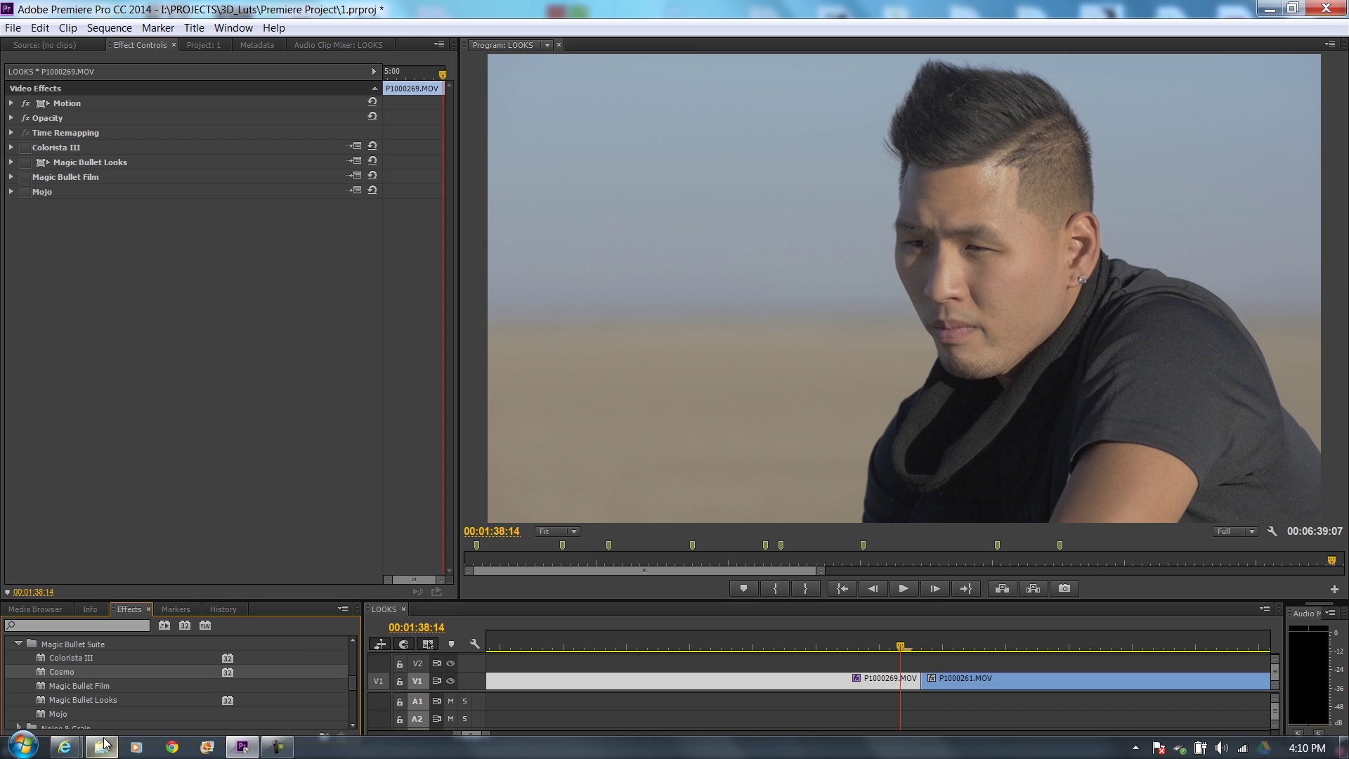
pyautogui.moveTo(65, 746)
pyautogui.click(74, 680)
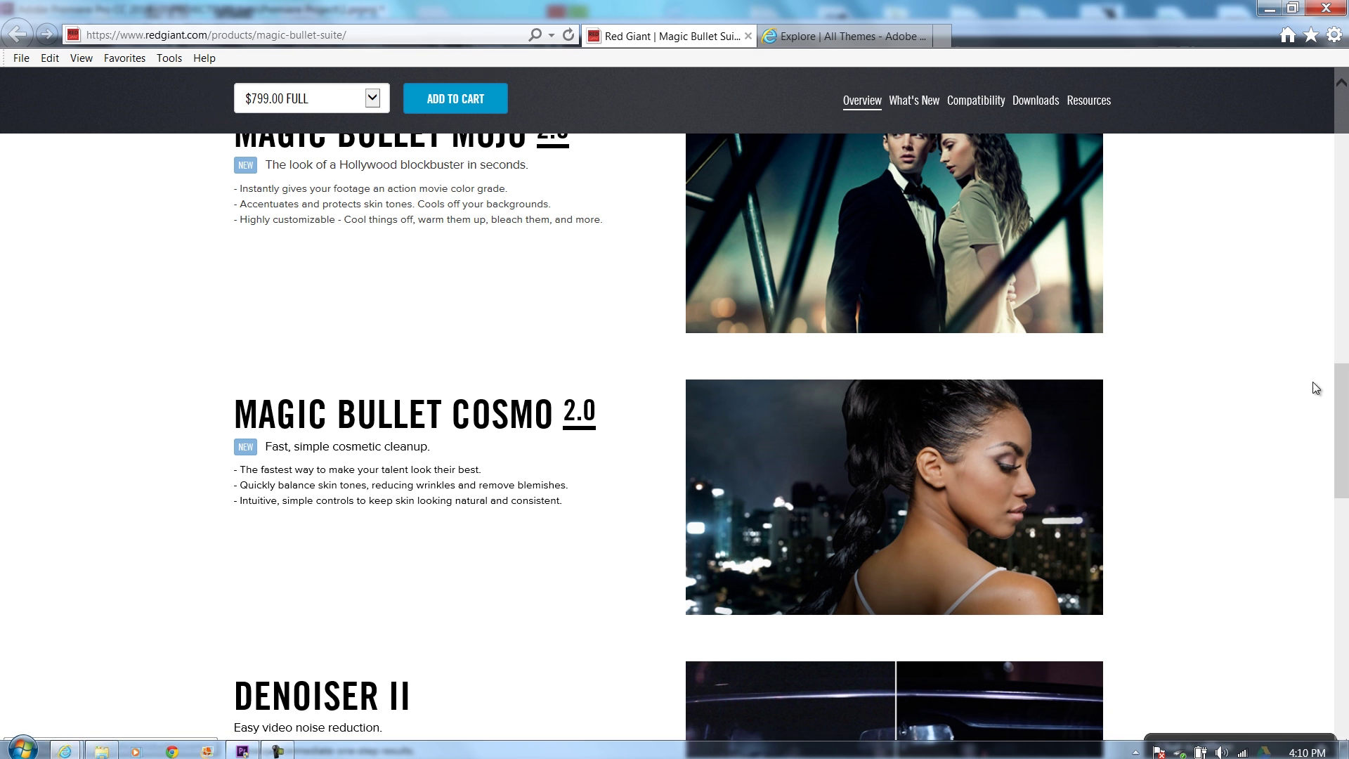
pyautogui.moveTo(1336, 421)
pyautogui.mouseDown()
pyautogui.moveTo(1336, 514)
pyautogui.moveTo(1339, 396)
pyautogui.mouseUp()
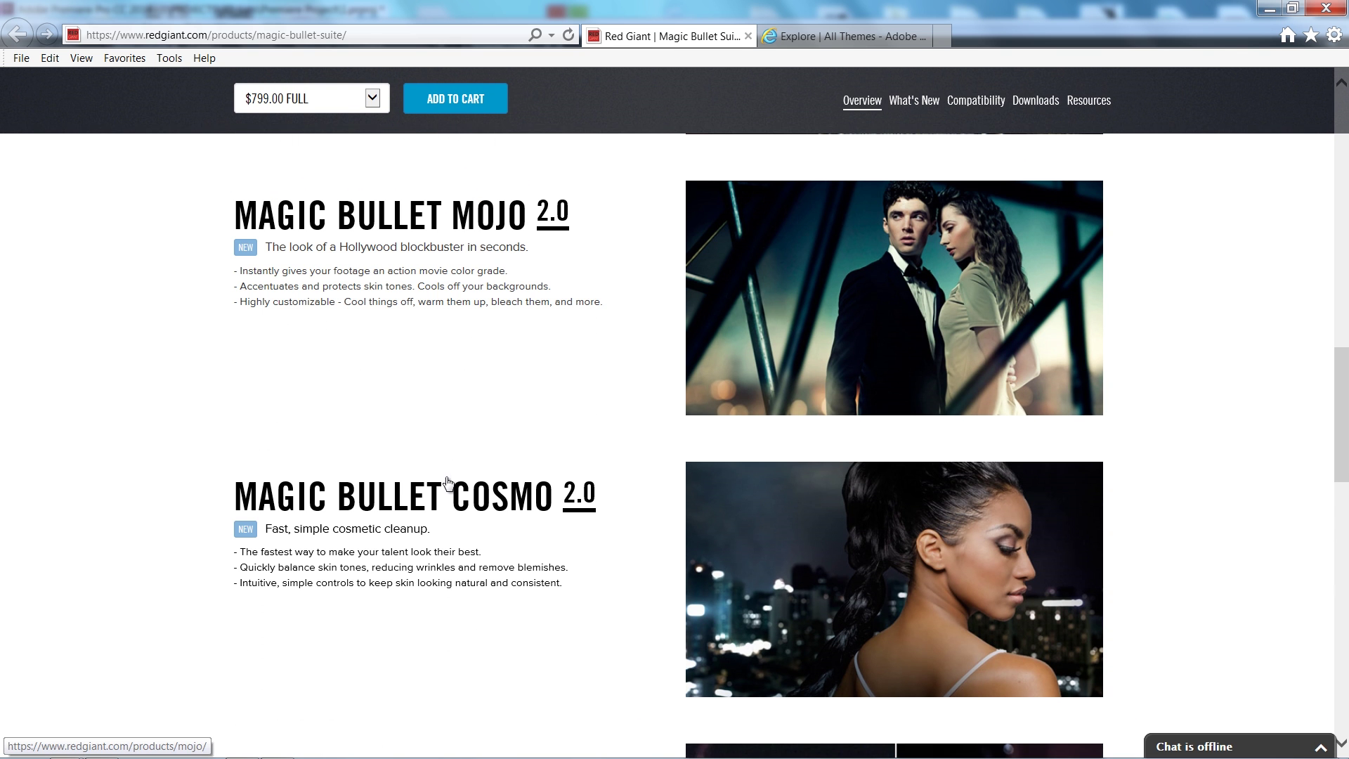
pyautogui.click(1270, 12)
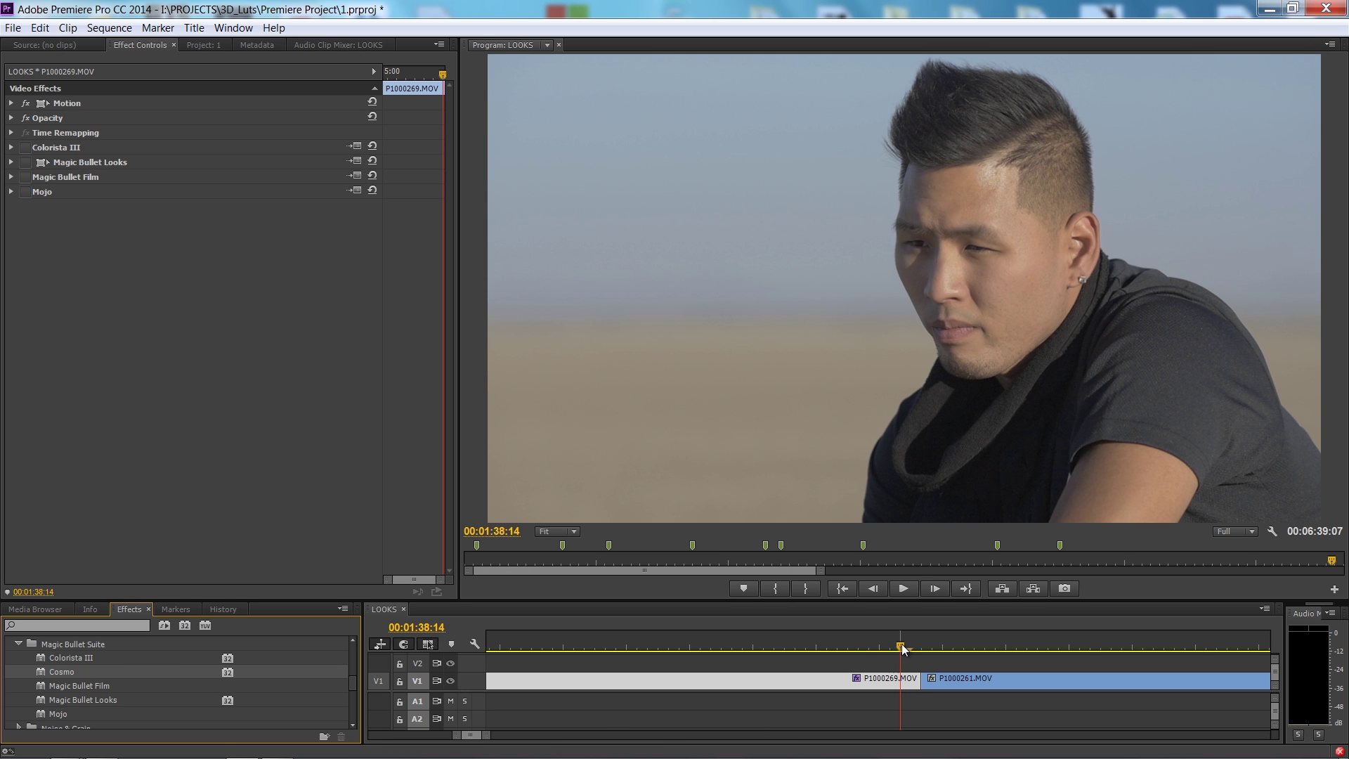
# Step: Scrub the playhead back to 00:01:37:02, where he faces the camera, and select Cosmo in Effects
pyautogui.moveTo(900, 645); pyautogui.dragTo(638, 632)
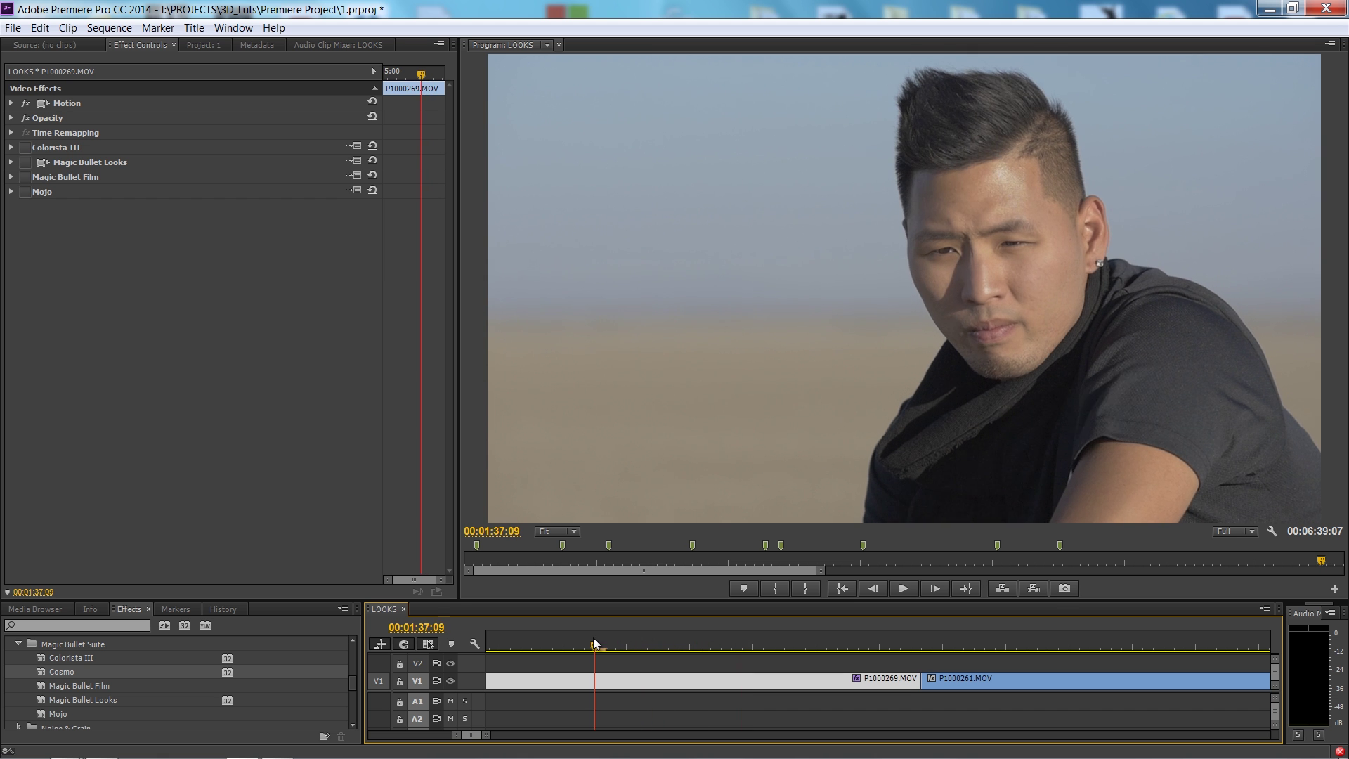
pyautogui.moveTo(593, 640); pyautogui.dragTo(513, 634)
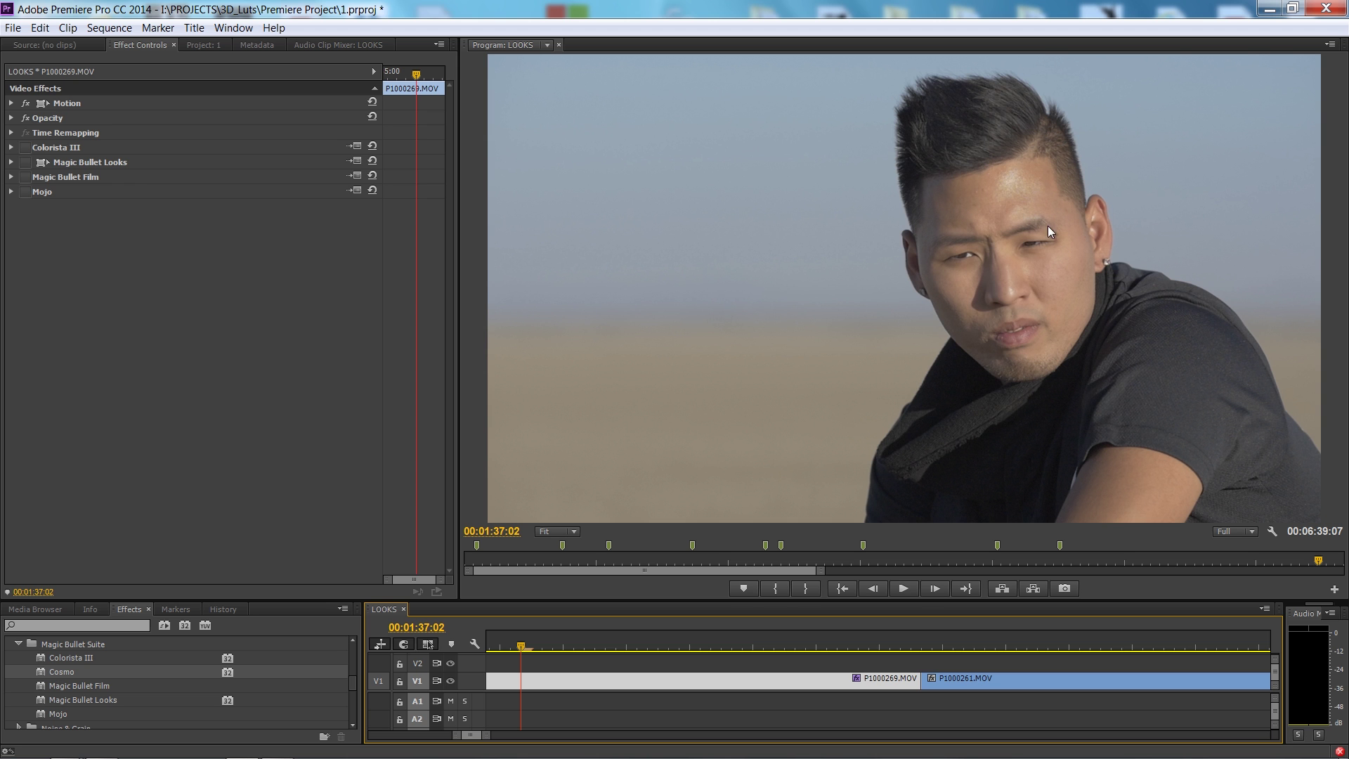
pyautogui.click(39, 669)
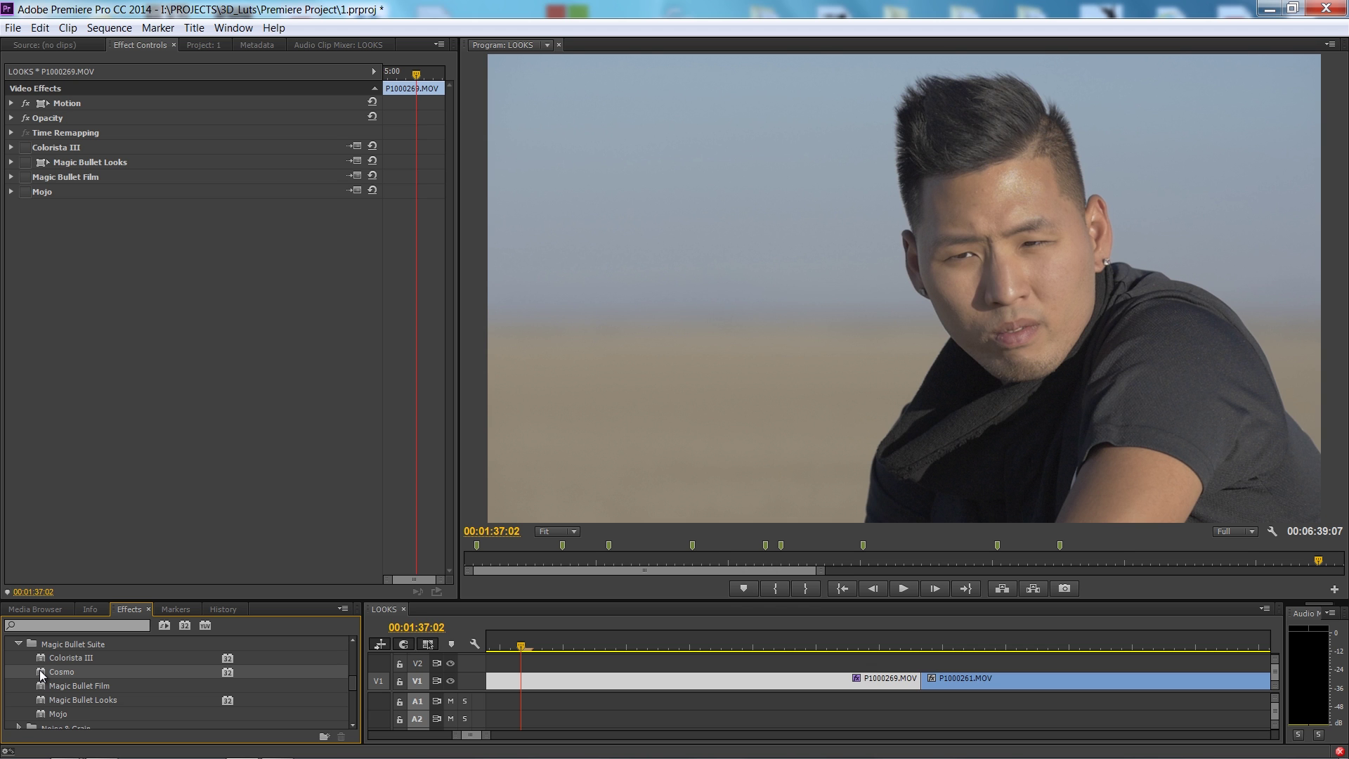
# Step: Apply Cosmo to the clip below Mojo, with Skin Color at 0.00 and Skin Soften at 15
pyautogui.moveTo(40, 668); pyautogui.dragTo(95, 402)
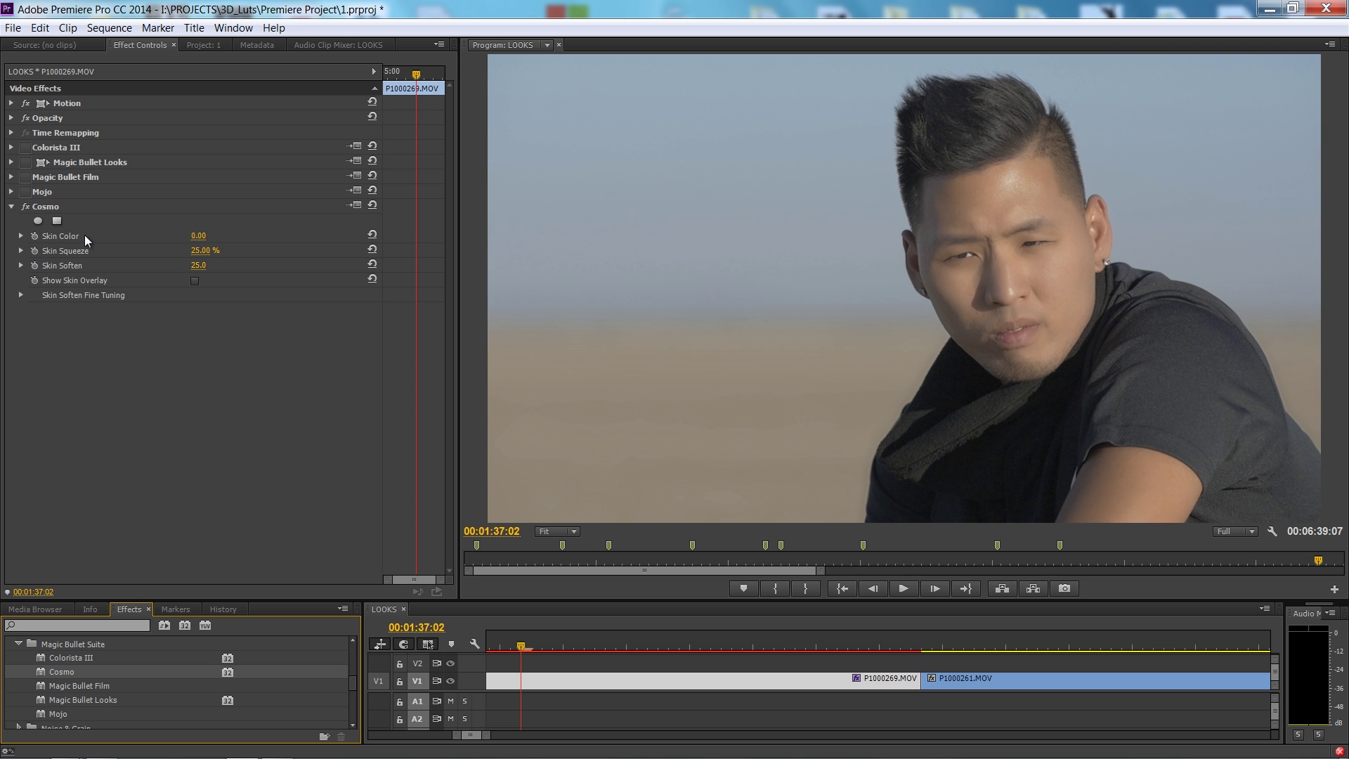
pyautogui.moveTo(192, 239); pyautogui.dragTo(292, 272)
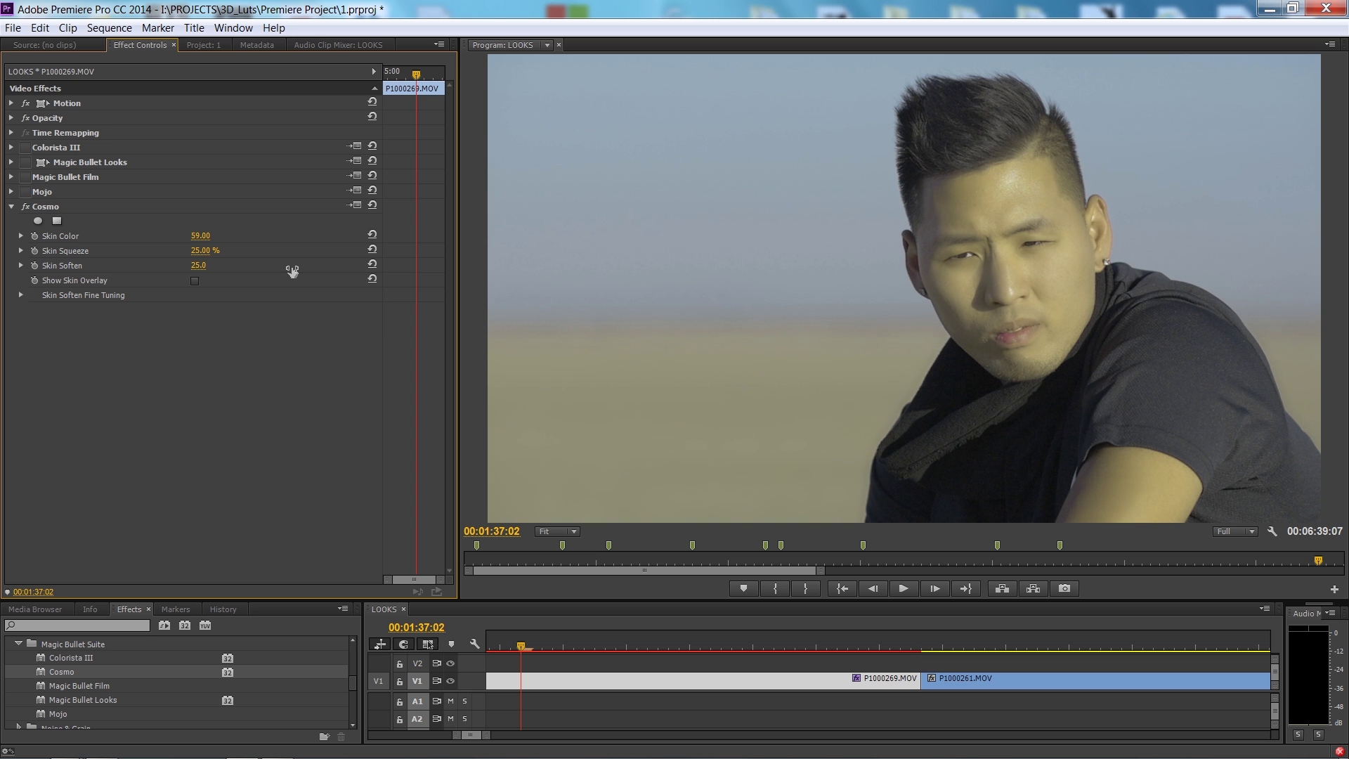
pyautogui.click(200, 236)
pyautogui.write('0')
pyautogui.press('Return')
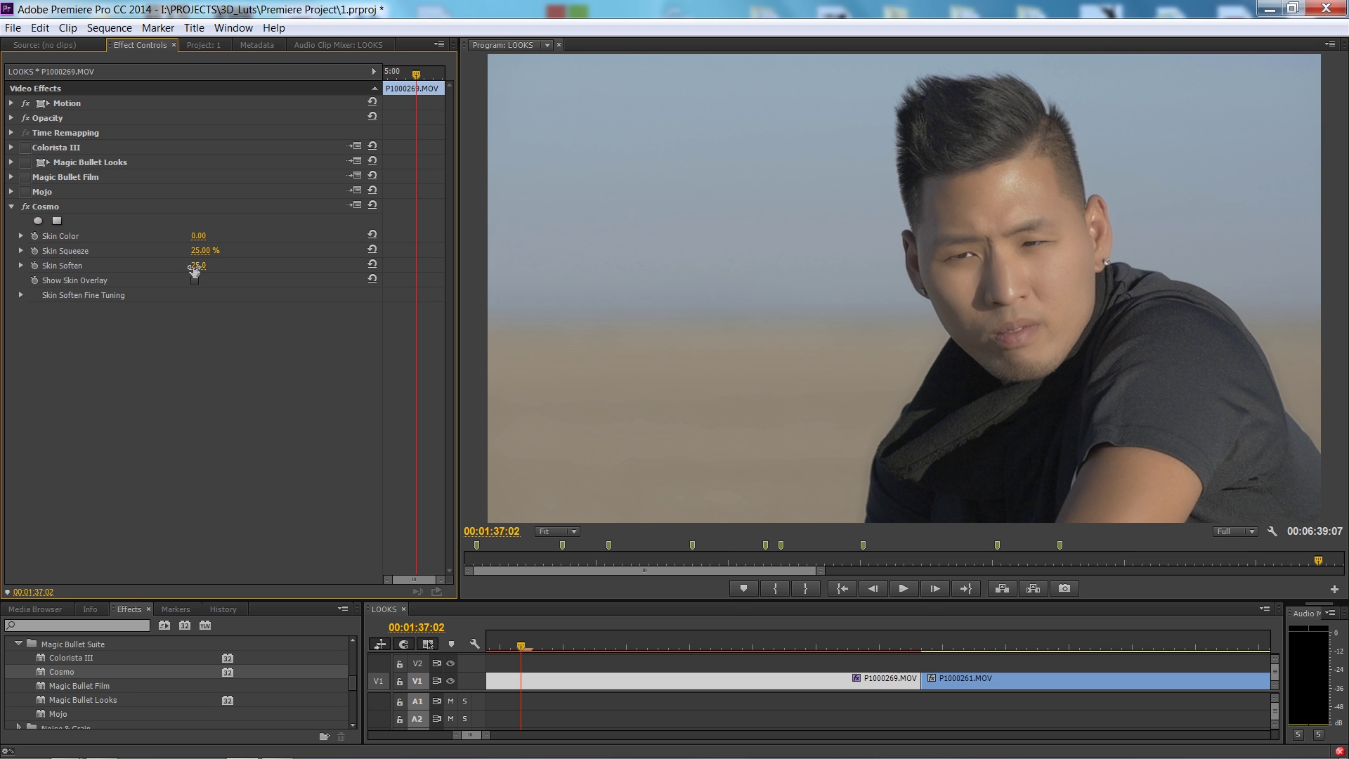
pyautogui.moveTo(195, 269); pyautogui.dragTo(262, 264)
pyautogui.moveTo(201, 265); pyautogui.dragTo(81, 295)
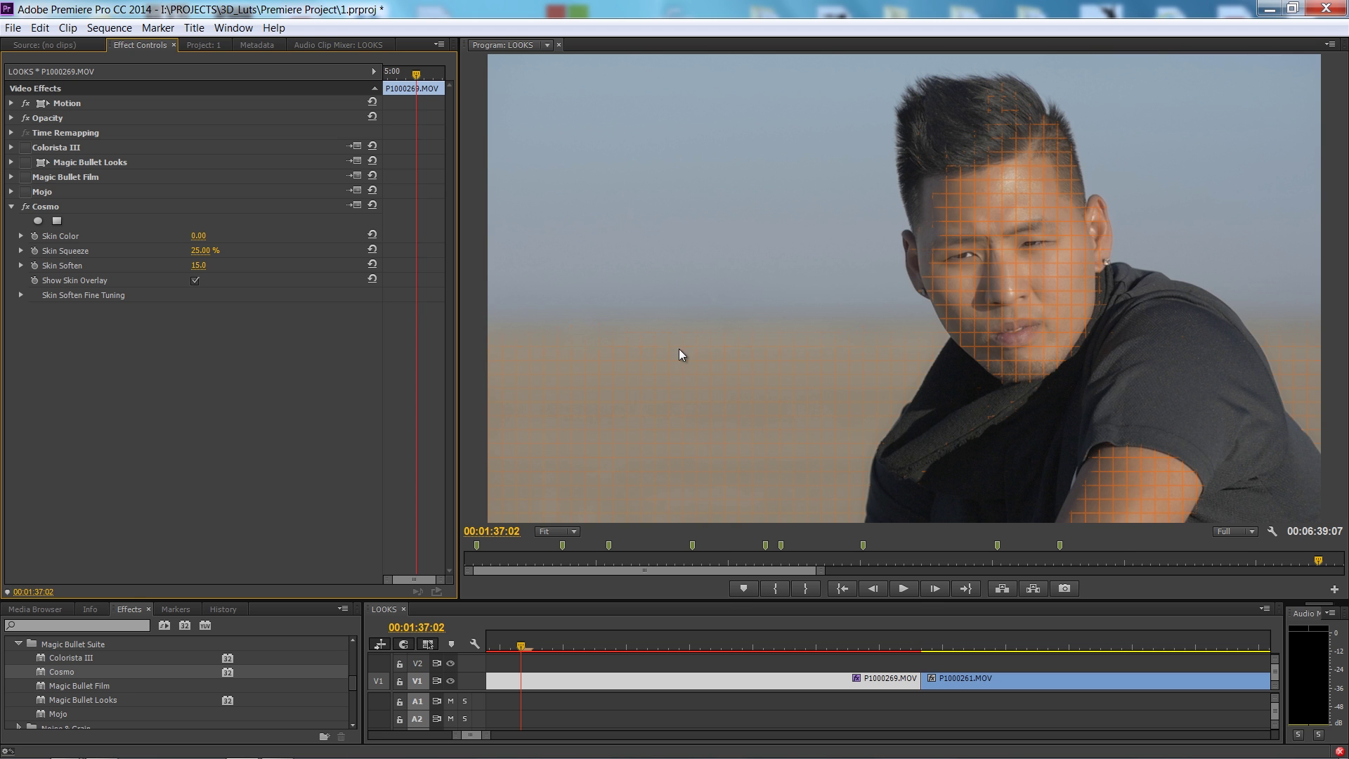
# Step: Save the project and expand Cosmo's Skin Soften Fine Tuning settings
pyautogui.hotkey('ctrl', 's')
pyautogui.click(20, 295)
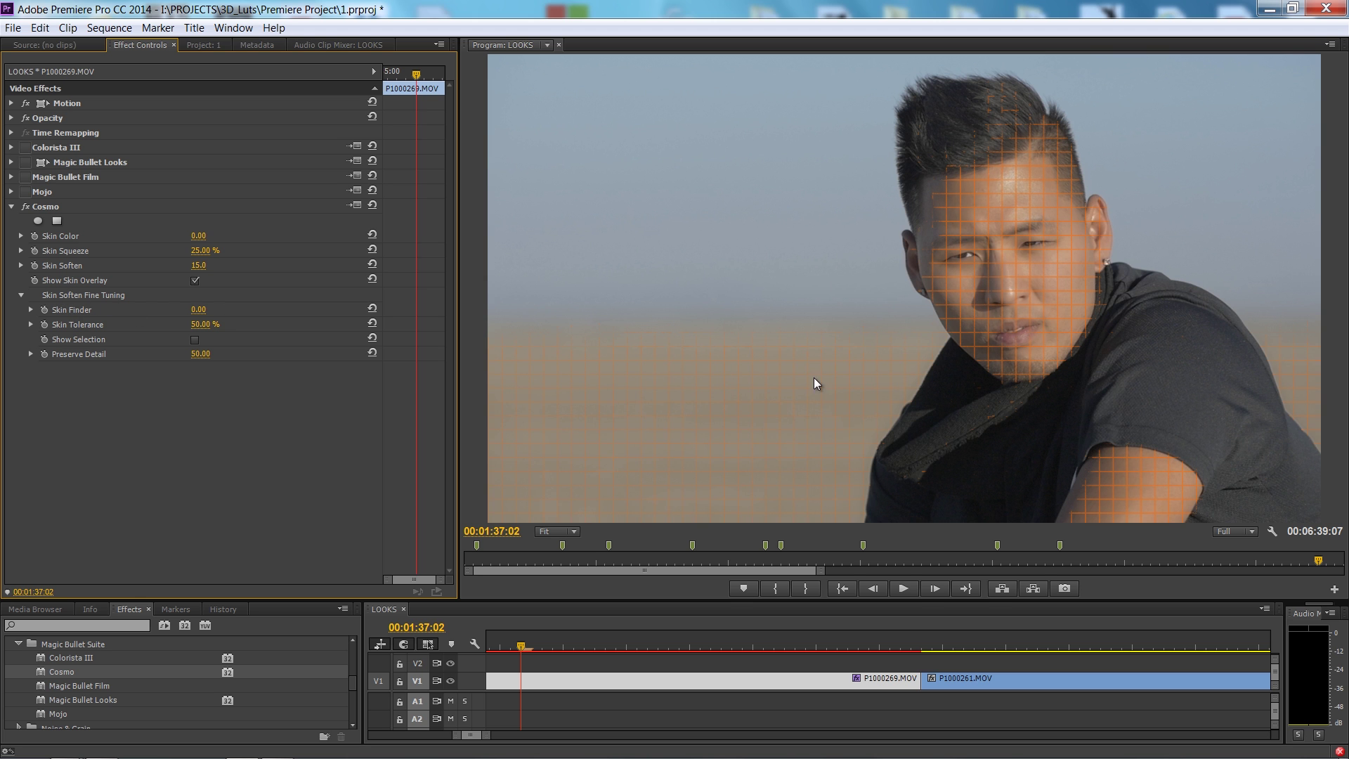
# Step: Hide the skin overlay, move Colorista III below Cosmo and enable it, then scrub to 00:01:38:11
pyautogui.click(194, 281)
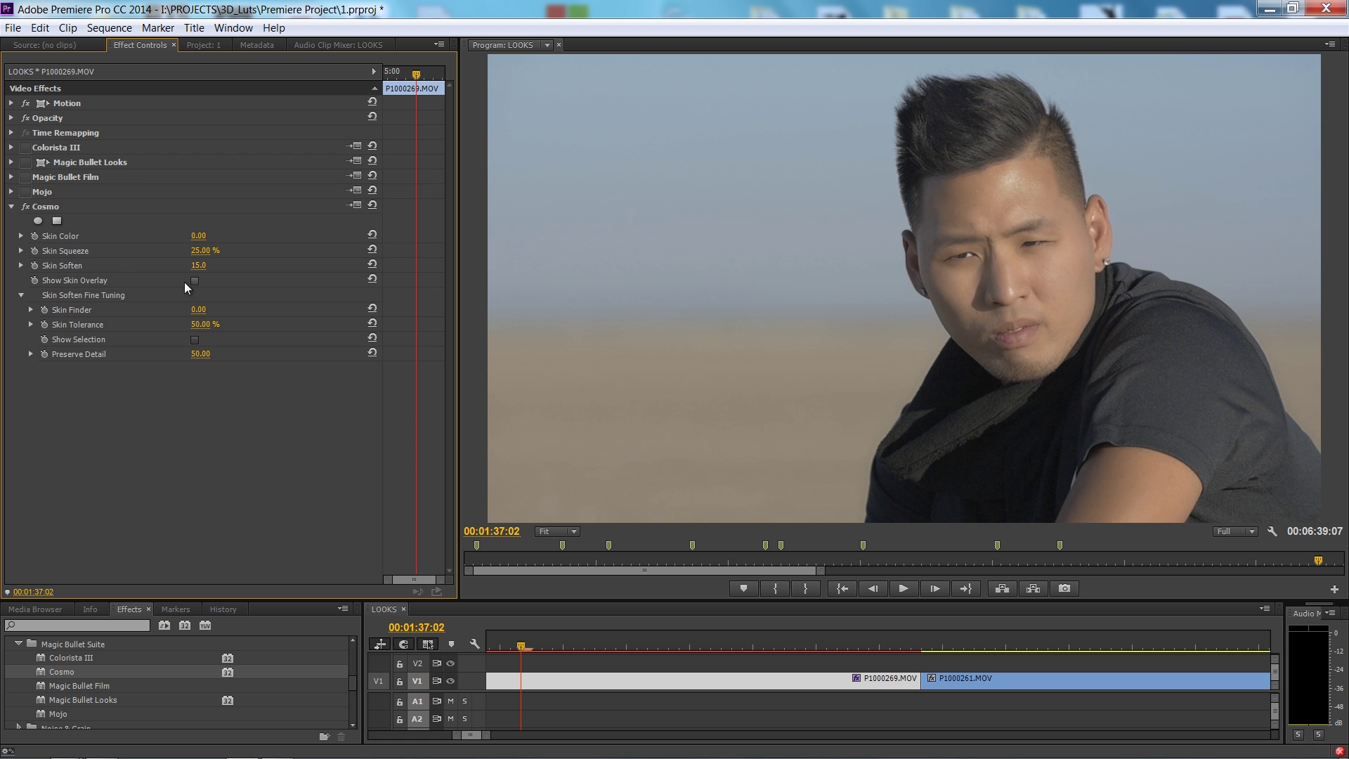
pyautogui.click(12, 207)
pyautogui.moveTo(50, 145); pyautogui.dragTo(56, 219)
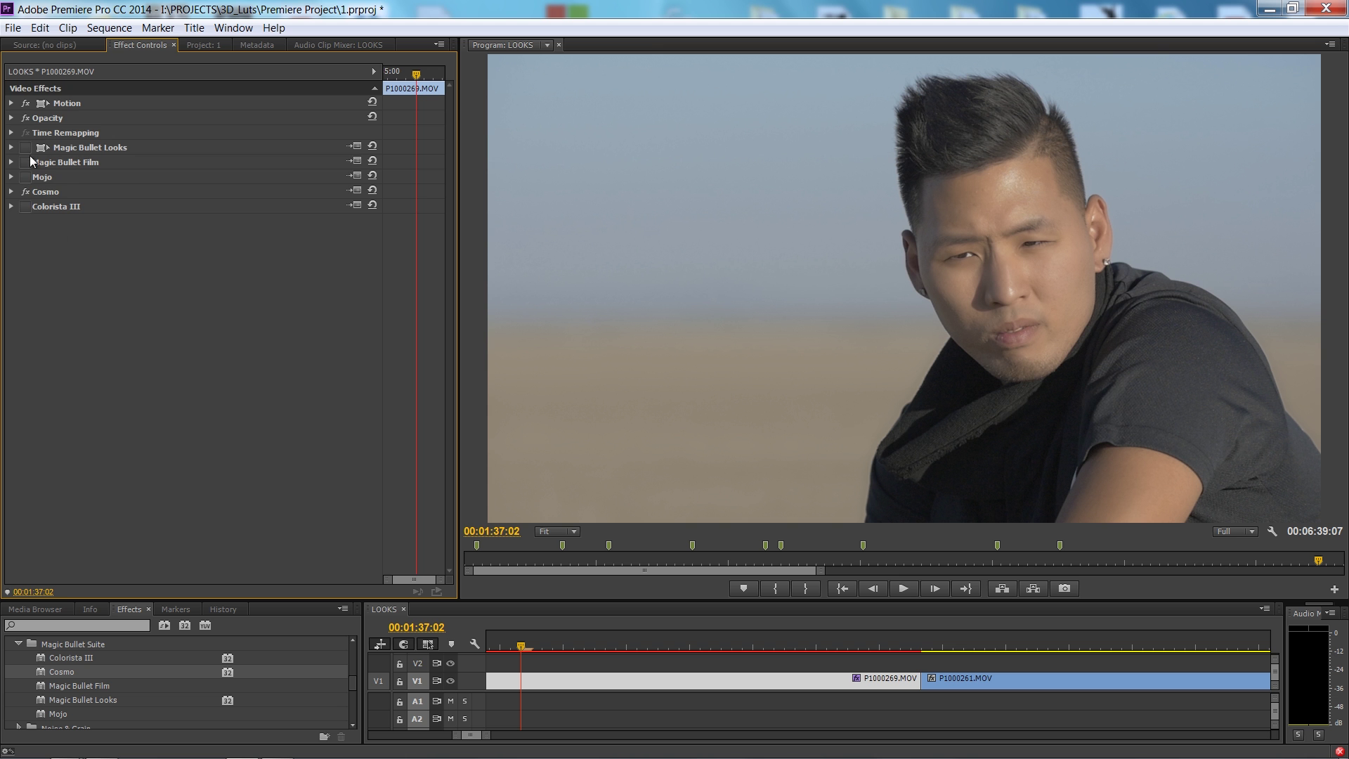
pyautogui.click(25, 206)
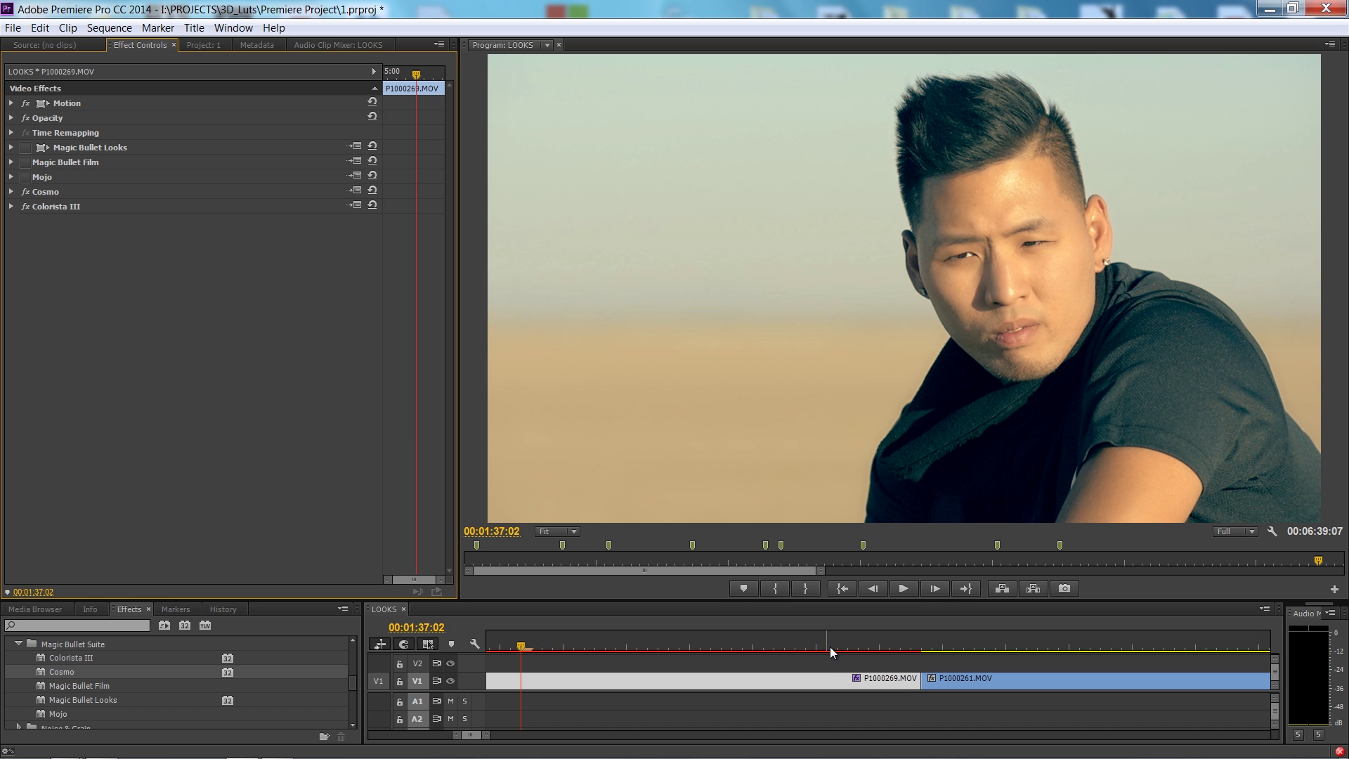
pyautogui.moveTo(829, 646); pyautogui.dragTo(869, 628)
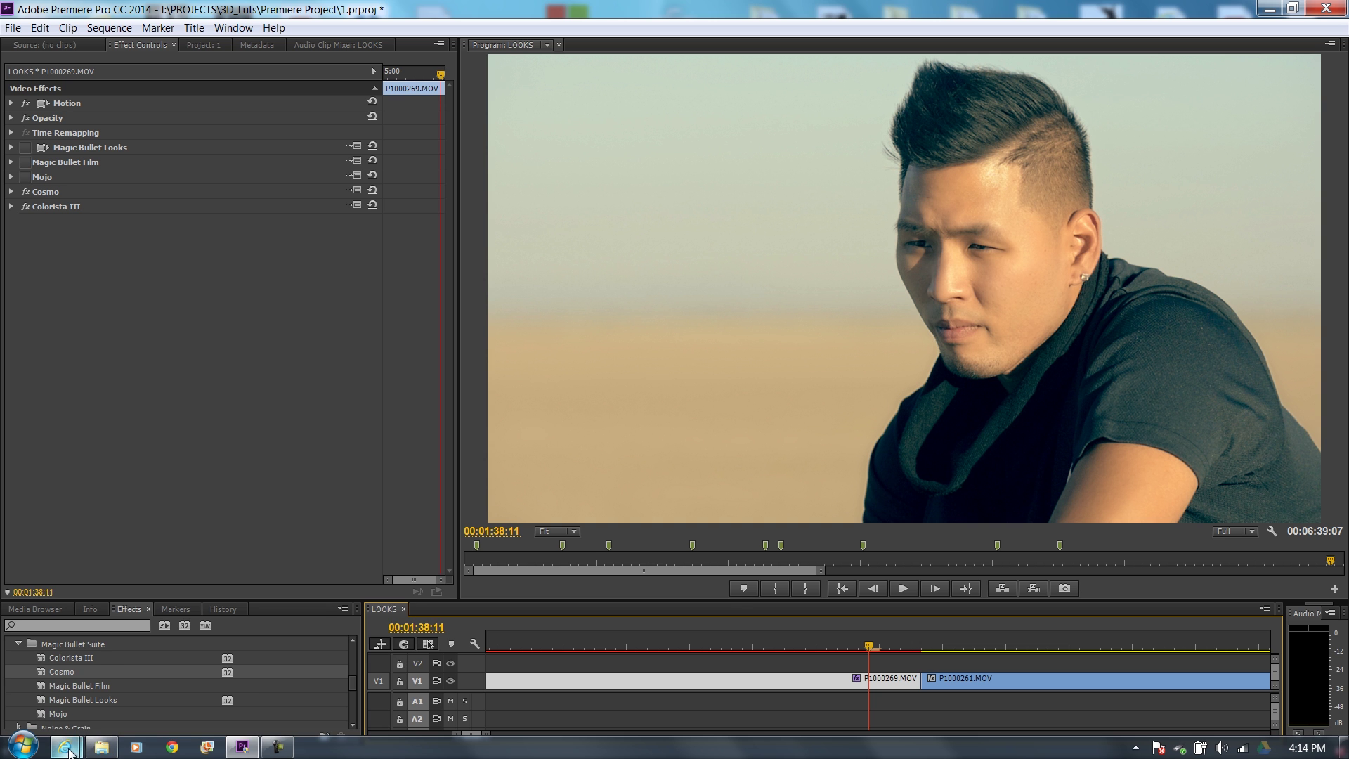
# Step: Bring the Red Giant Magic Bullet Suite page forward in Internet Explorer and scroll to its Included In list
pyautogui.moveTo(69, 750)
pyautogui.click(74, 695)
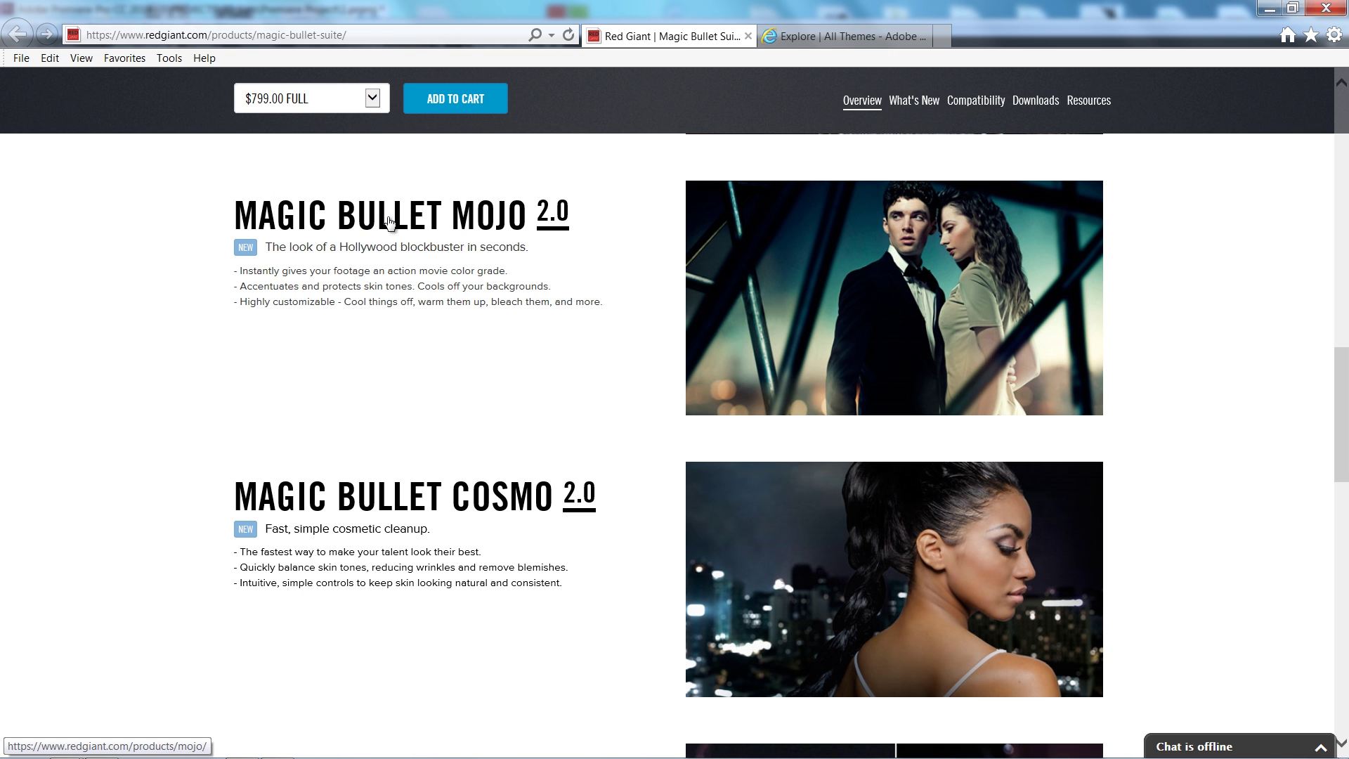
pyautogui.moveTo(1342, 383); pyautogui.dragTo(1313, 189)
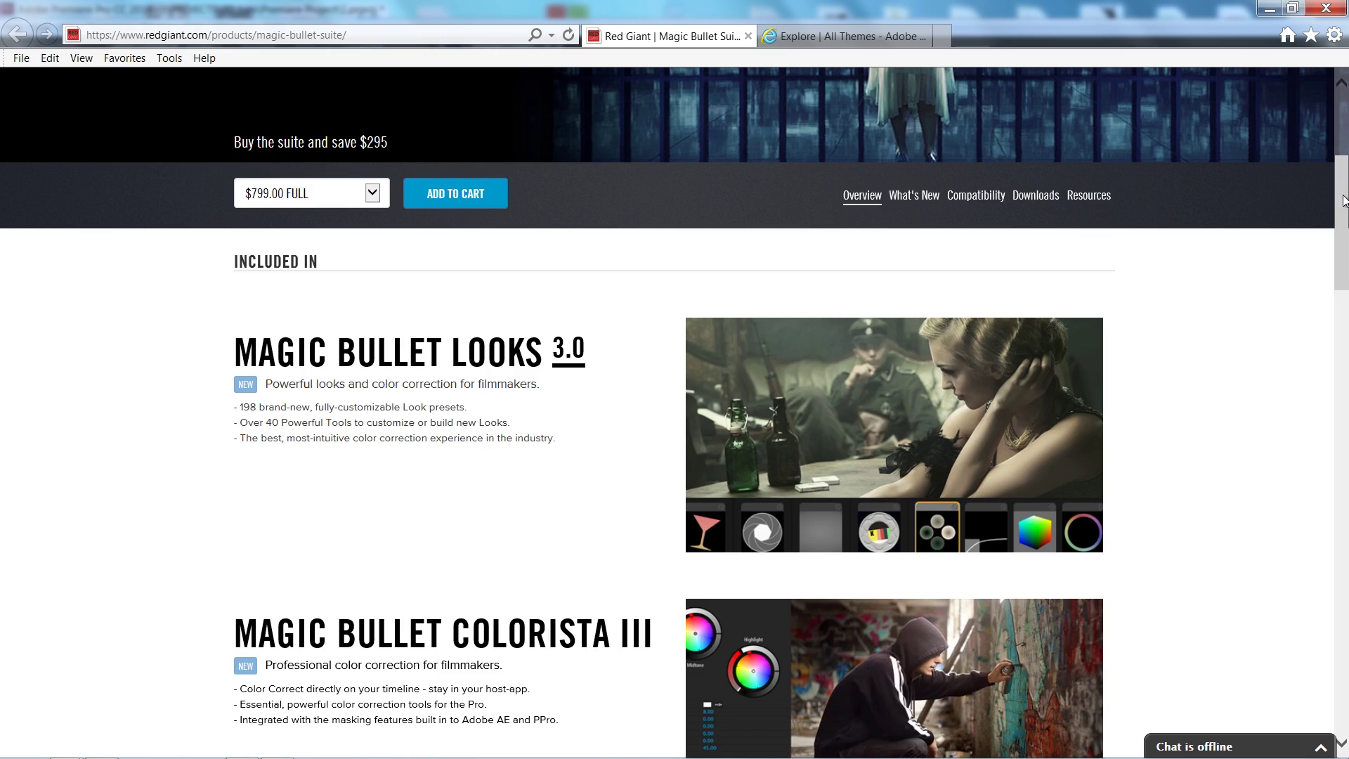